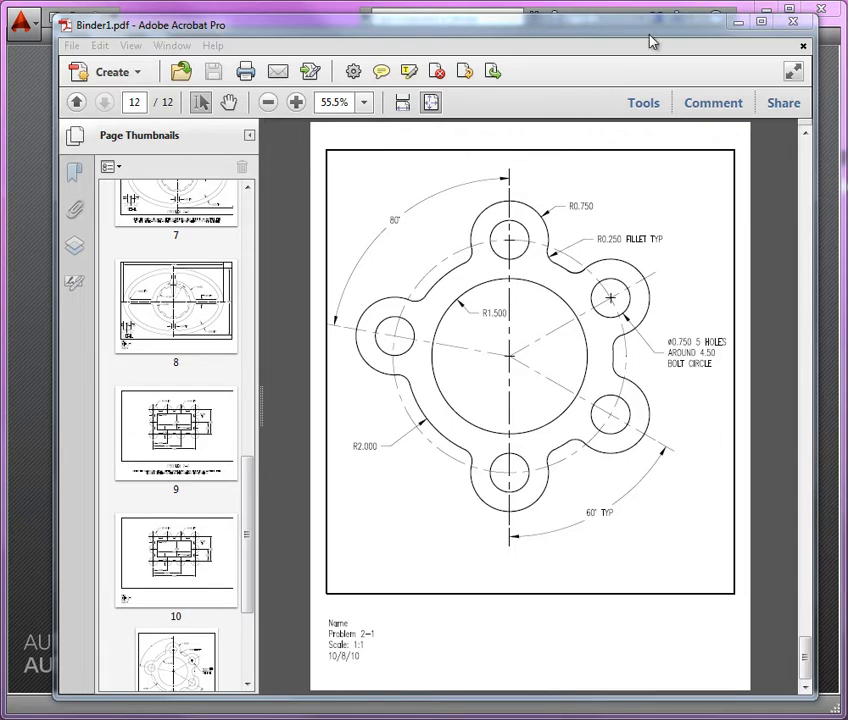
Move the PDF reference aside and create a new AutoCAD drawing from the Mech-temp.dwt template.
{"action": "left_click_drag", "start_coordinate": [657, 27], "coordinate": [0, 30]}
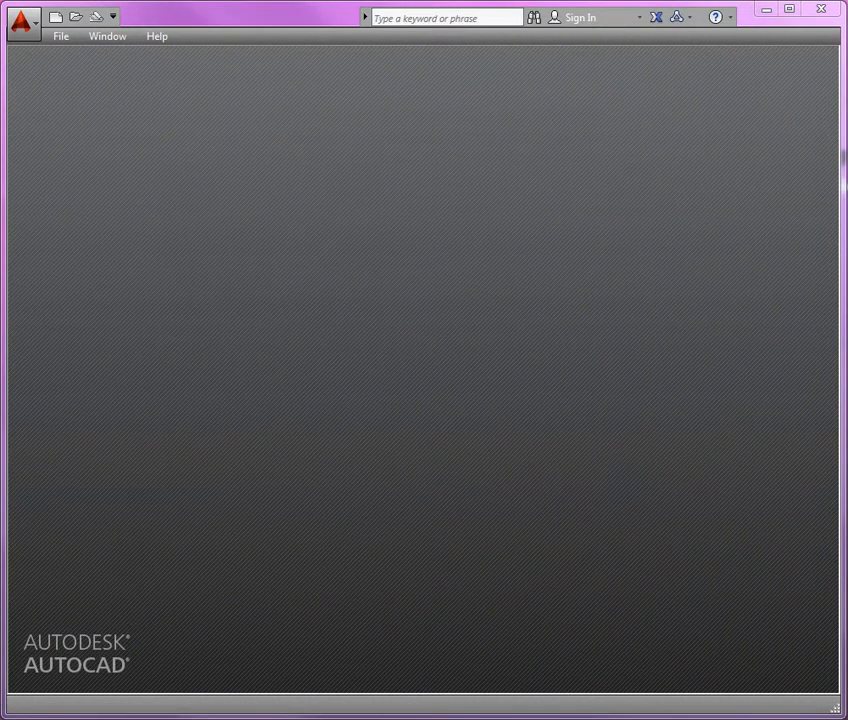
{"action": "left_click", "coordinate": [61, 36]}
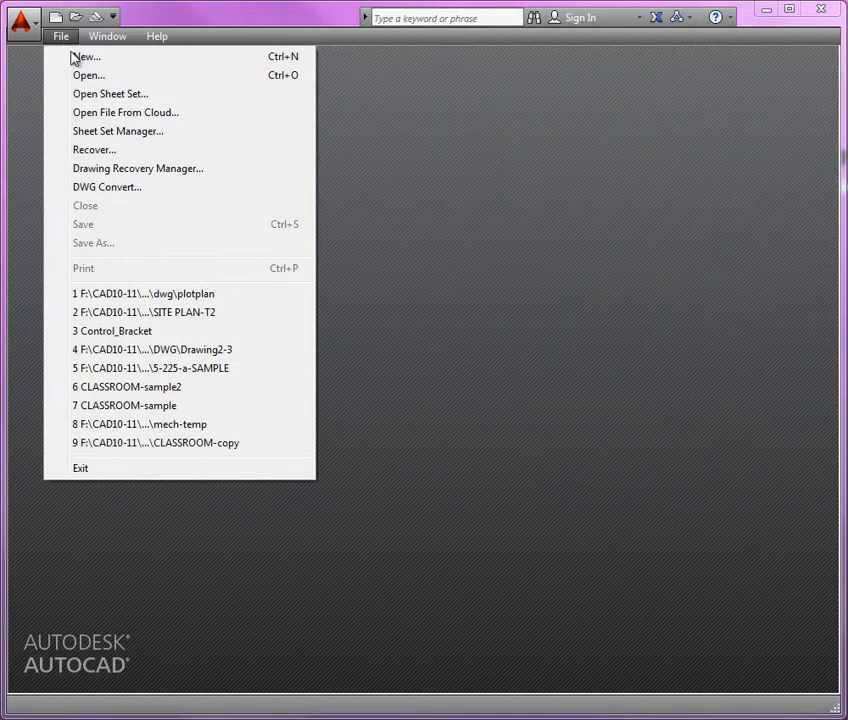
{"action": "left_click", "coordinate": [80, 58]}
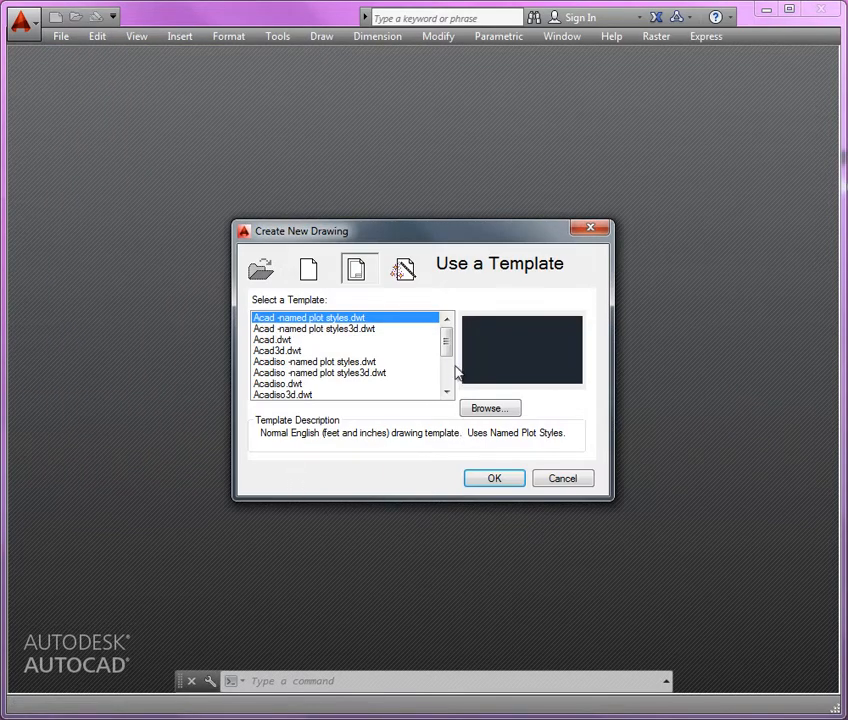
{"action": "left_click_drag", "start_coordinate": [447, 354], "coordinate": [447, 382]}
{"action": "left_click", "coordinate": [323, 345]}
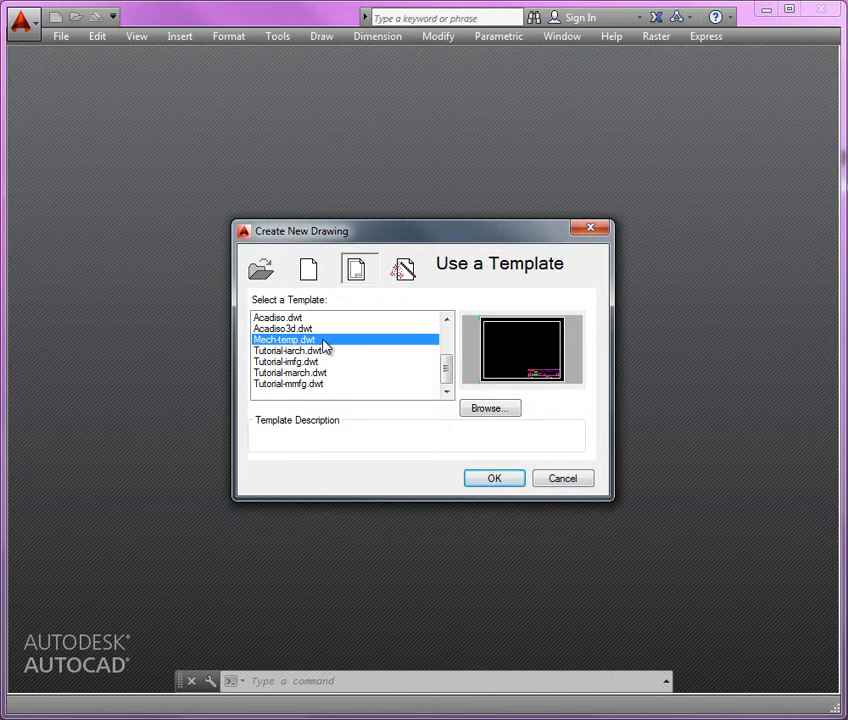
{"action": "left_click", "coordinate": [494, 480]}
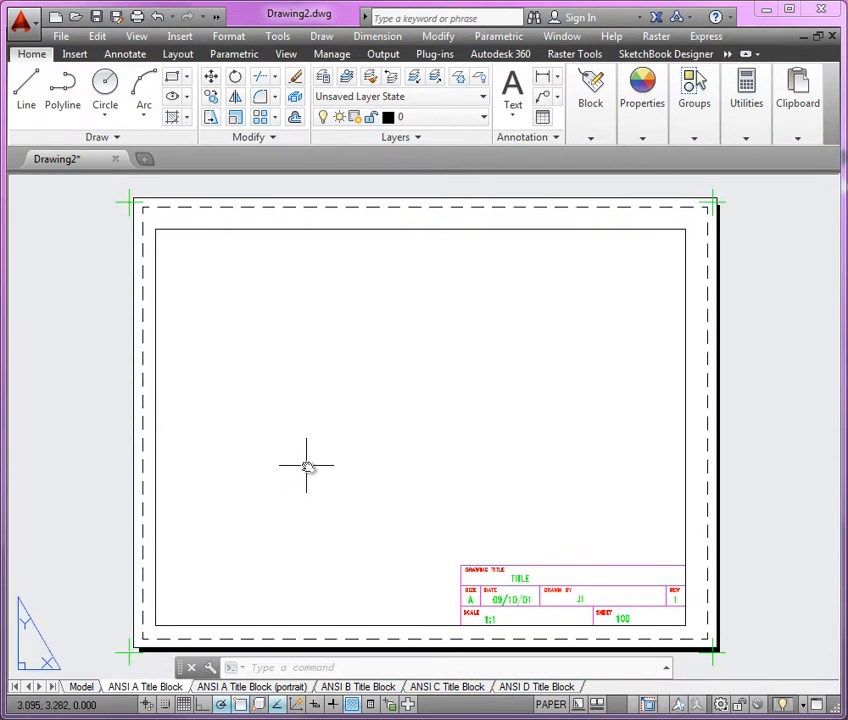
Switch the drawing to model space and turn off the grid display.
{"action": "left_click", "coordinate": [82, 687]}
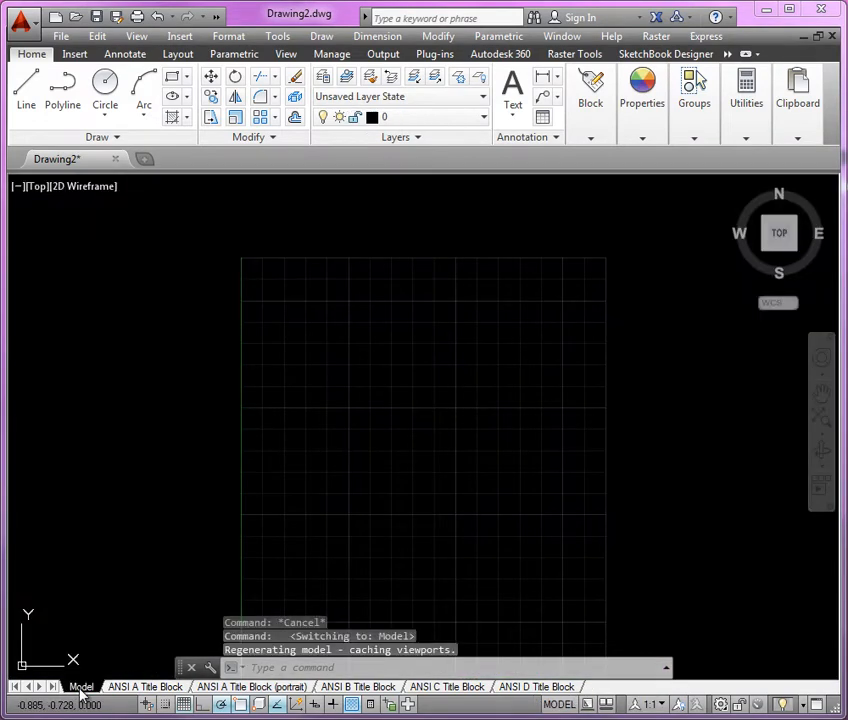
{"action": "middle_click_drag", "start_coordinate": [404, 453], "coordinate": [408, 407]}
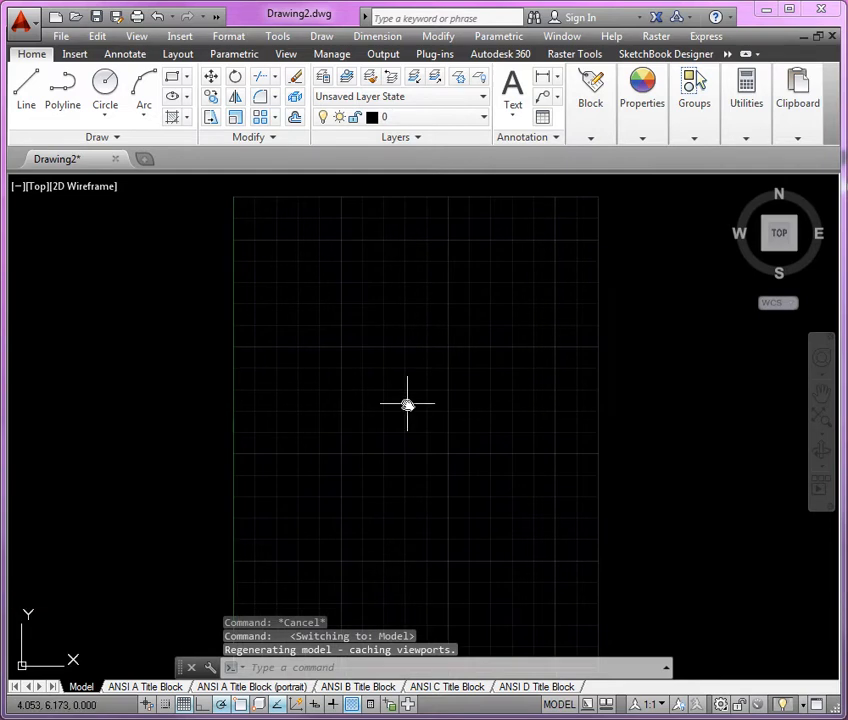
{"action": "scroll", "coordinate": [405, 404], "scroll_direction": "down", "scroll_amount": 2}
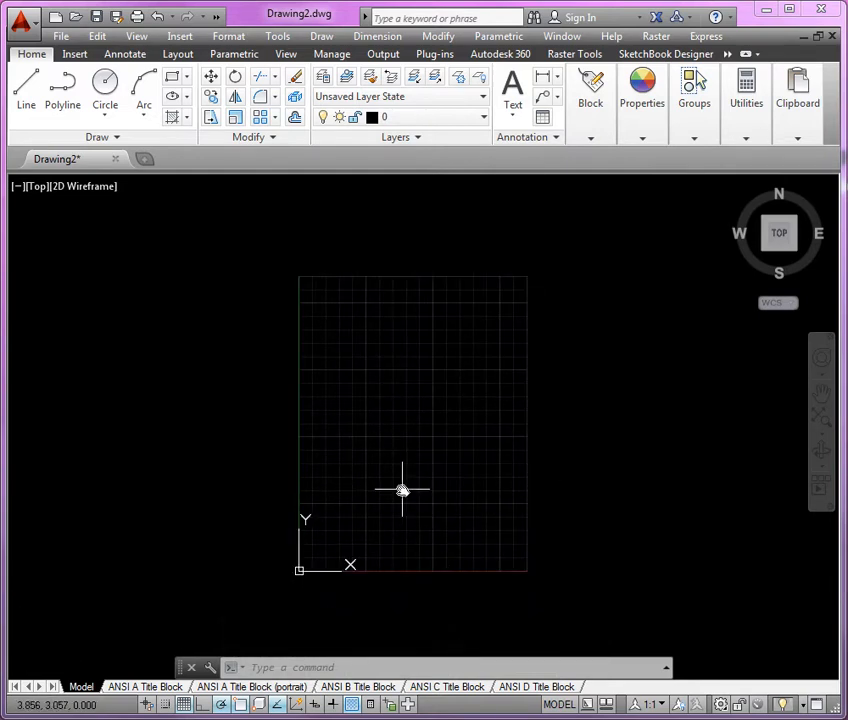
{"action": "left_click", "coordinate": [184, 704]}
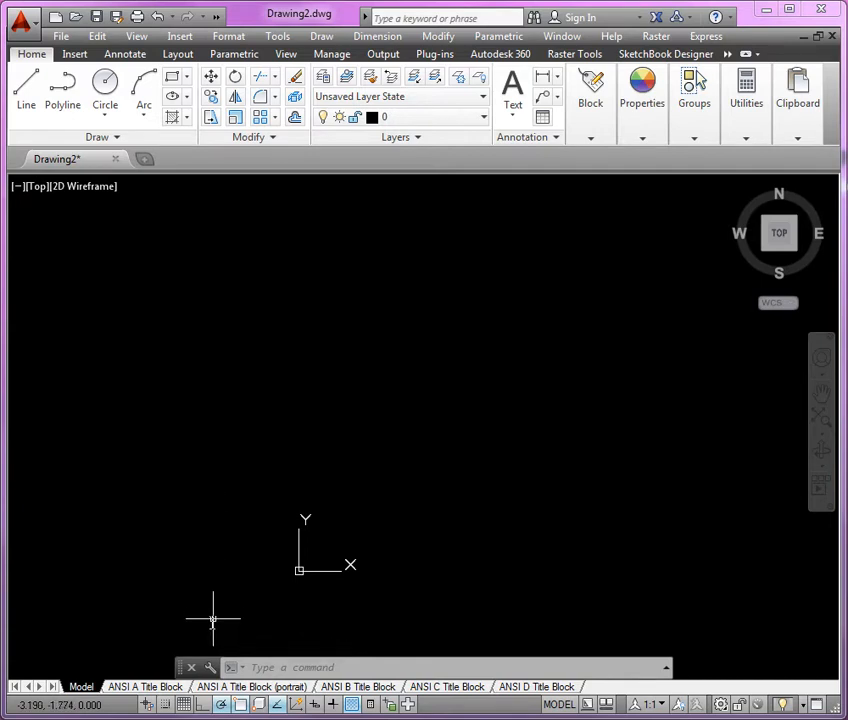
Check the polar tracking angle increment and the enabled object snap modes without changing them.
{"action": "right_click", "coordinate": [222, 701]}
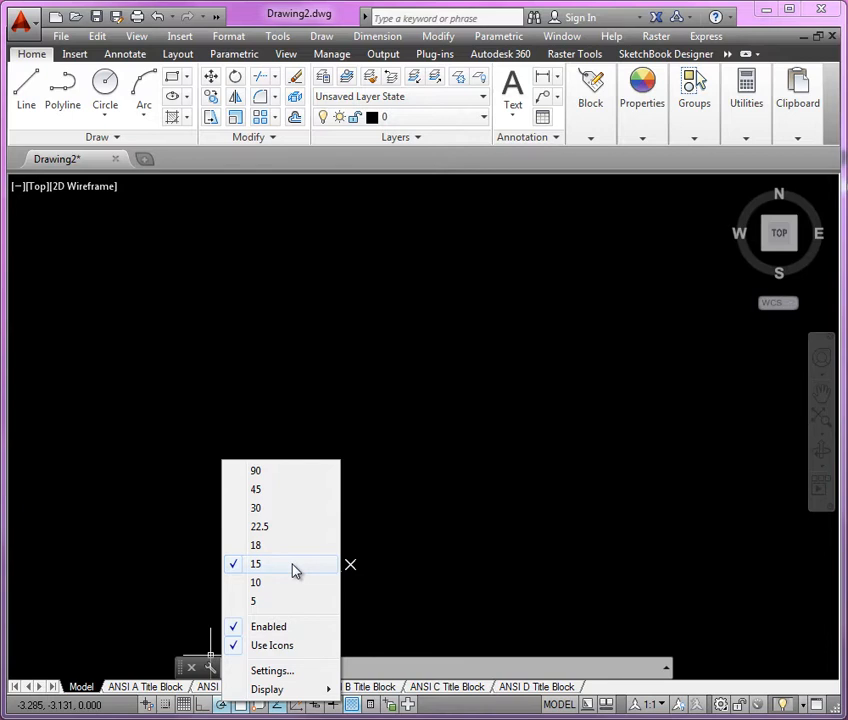
{"action": "left_click", "coordinate": [403, 562]}
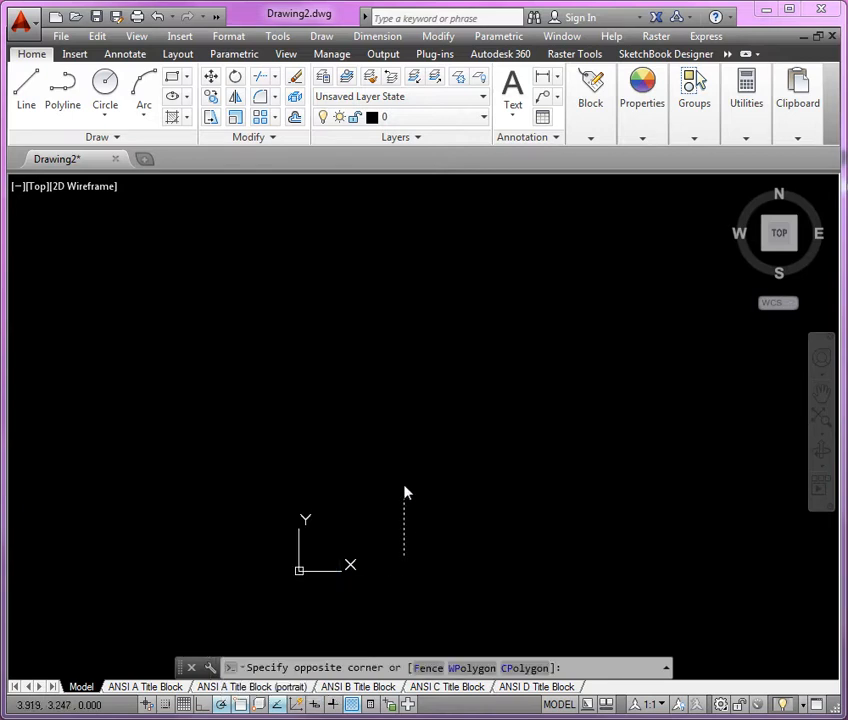
{"action": "left_click", "coordinate": [243, 712]}
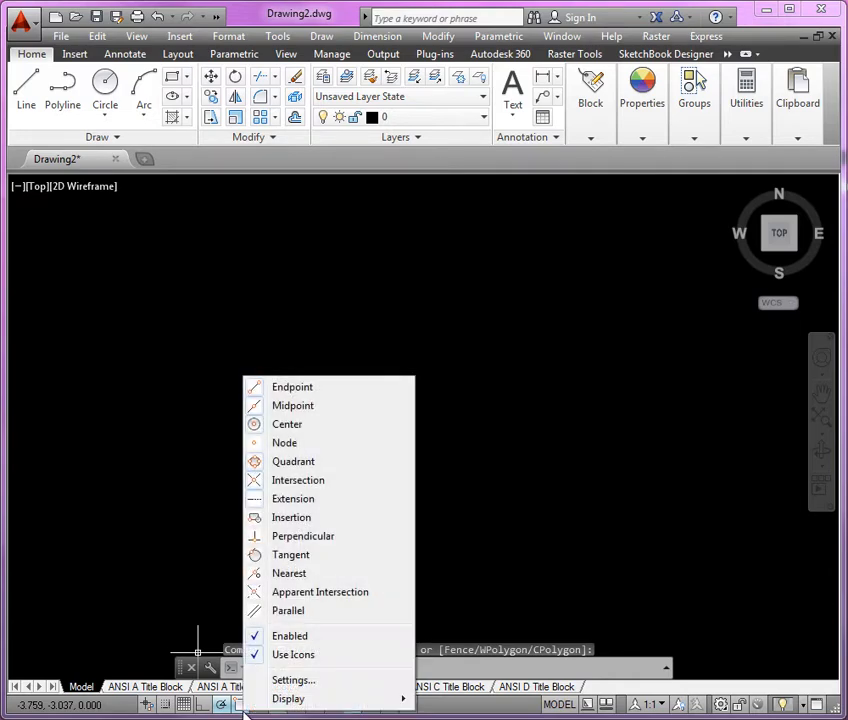
{"action": "left_click", "coordinate": [638, 545]}
{"action": "left_click", "coordinate": [607, 503]}
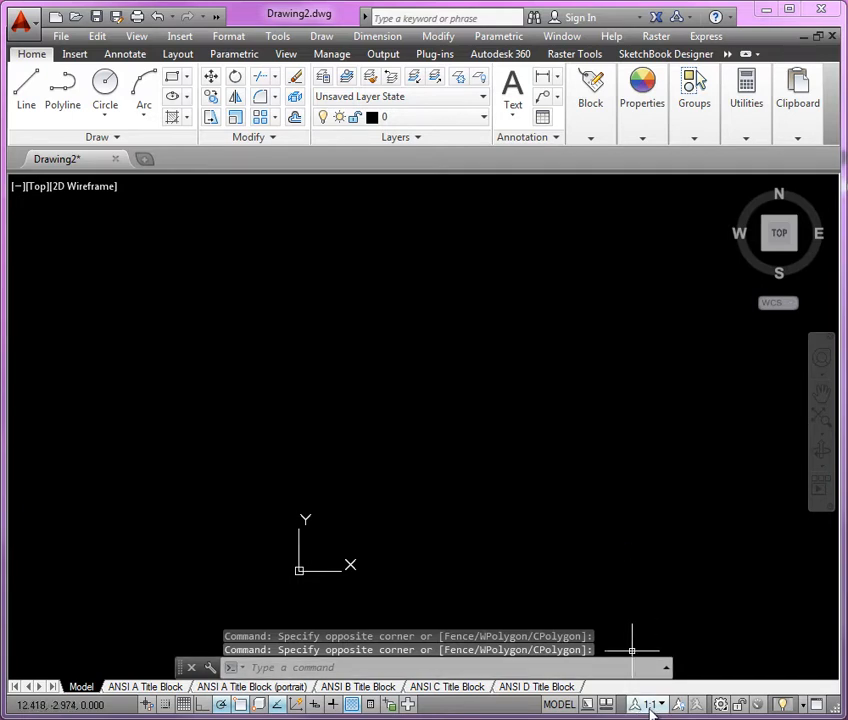
Make the center layer the current layer.
{"action": "middle_click_drag", "start_coordinate": [518, 432], "coordinate": [500, 437]}
{"action": "left_click", "coordinate": [455, 125]}
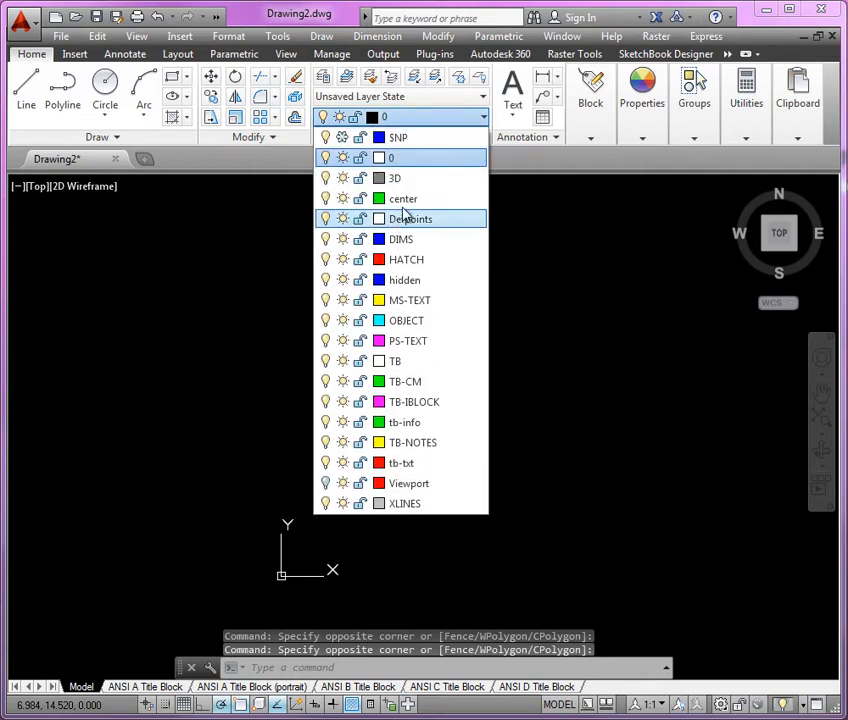
{"action": "left_click", "coordinate": [408, 208]}
Draw a vertical construction line through the middle of the drawing area with XLINE.
{"action": "middle_click_drag", "start_coordinate": [422, 352], "coordinate": [390, 350]}
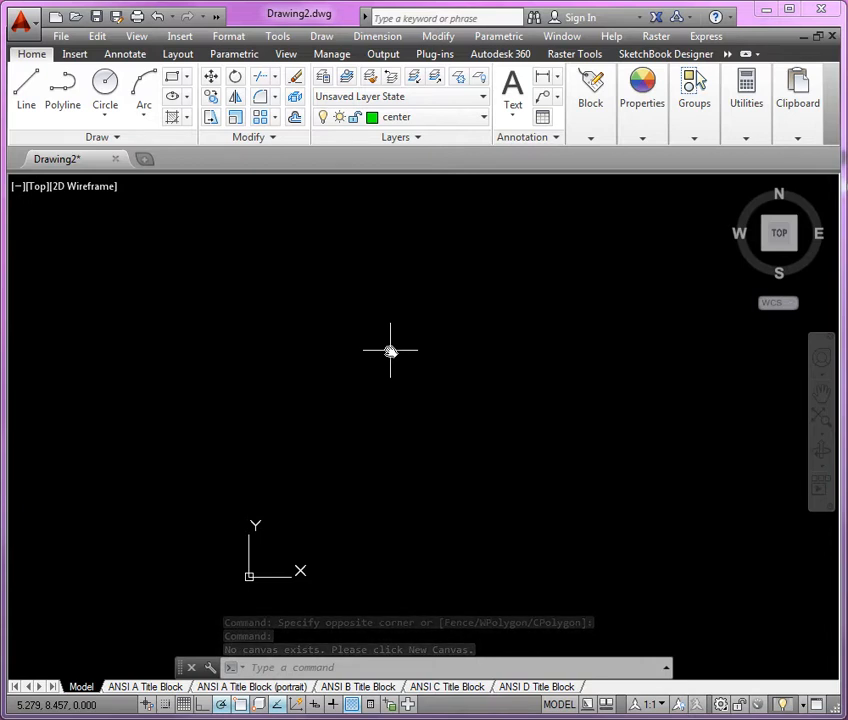
{"action": "type", "text": "x1"}
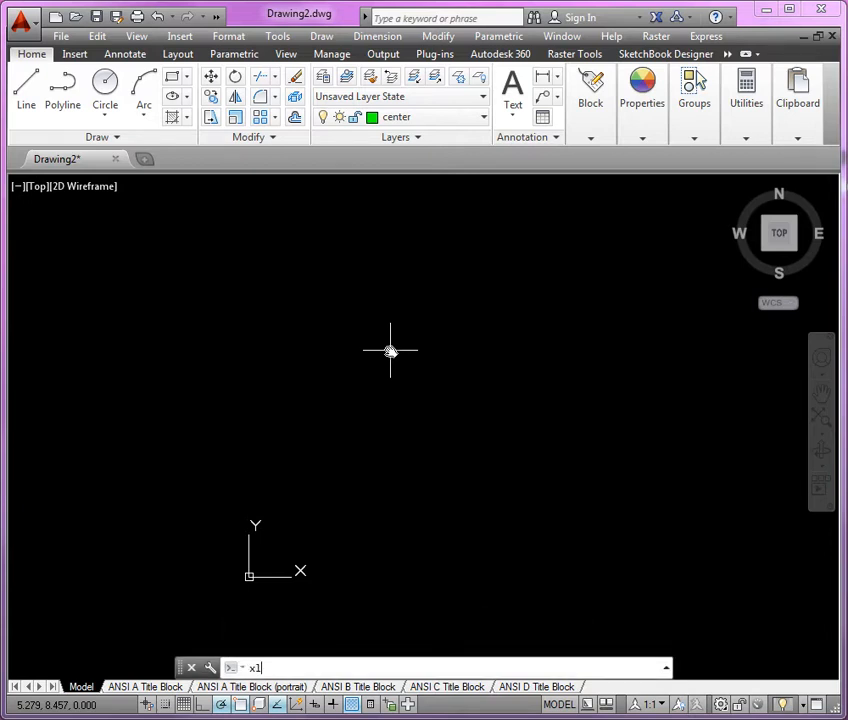
{"action": "key", "text": "Return"}
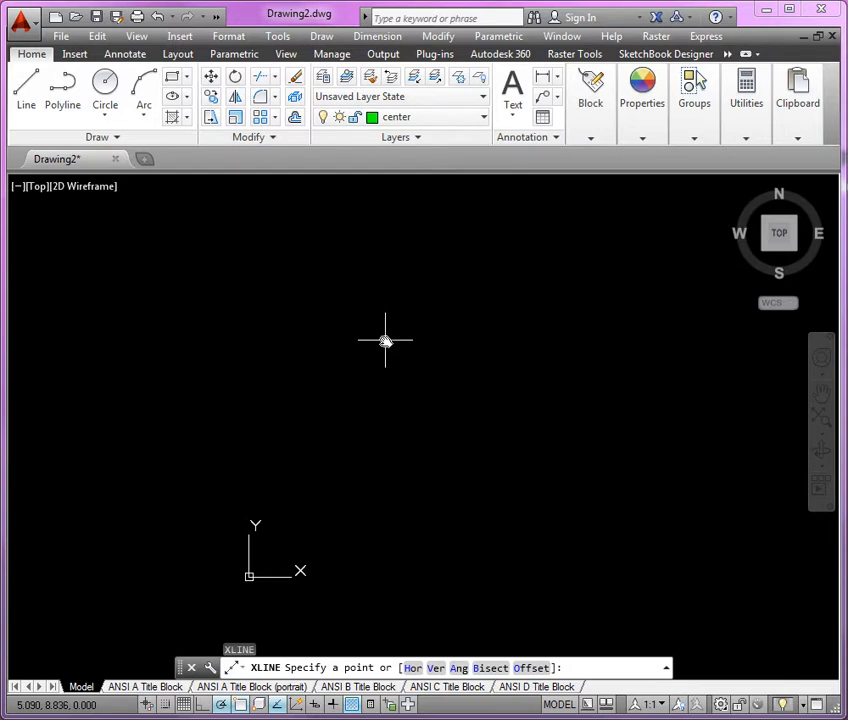
{"action": "type", "text": "v"}
{"action": "key", "text": "Return"}
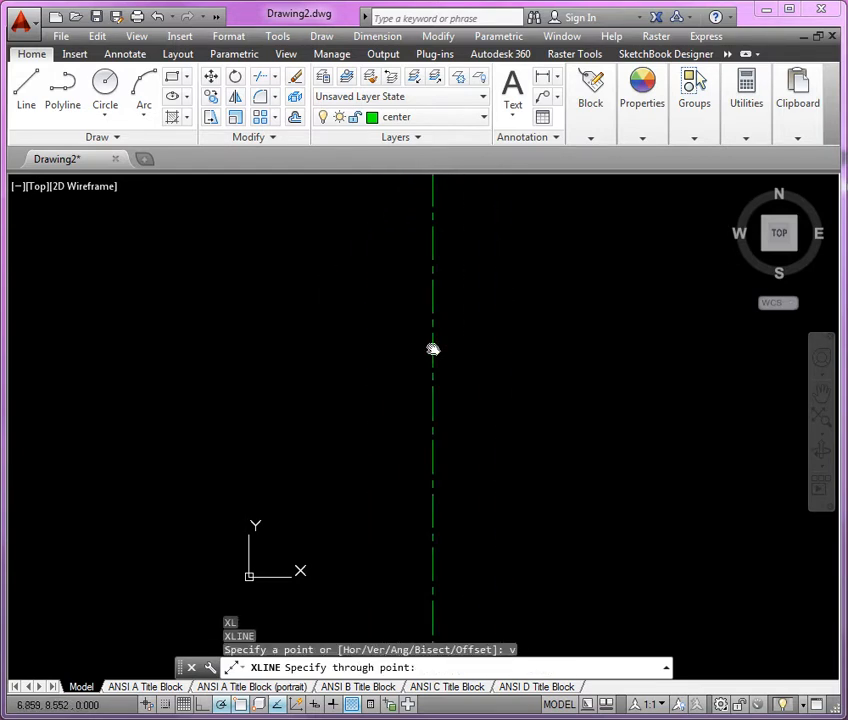
{"action": "left_click", "coordinate": [432, 350]}
{"action": "key", "text": "Return"}
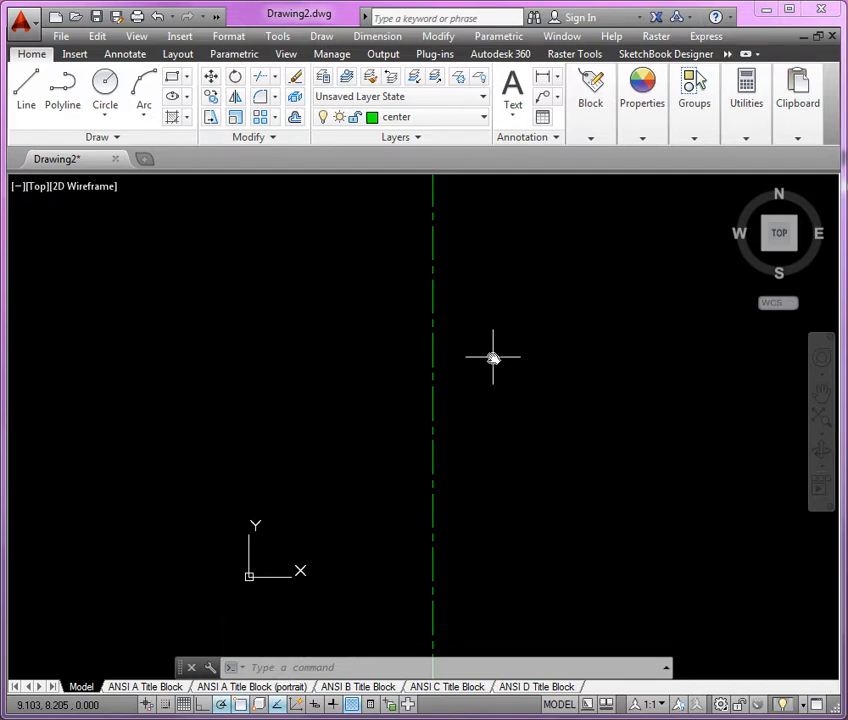
Consult the PDF reference and draw a center line about 9.573 long at 330° from the vertical line's midpoint.
{"action": "mouse_move", "coordinate": [0, 32]}
{"action": "left_mouse_down"}
{"action": "mouse_move", "coordinate": [563, 32]}
{"action": "mouse_move", "coordinate": [464, 31]}
{"action": "left_mouse_up"}
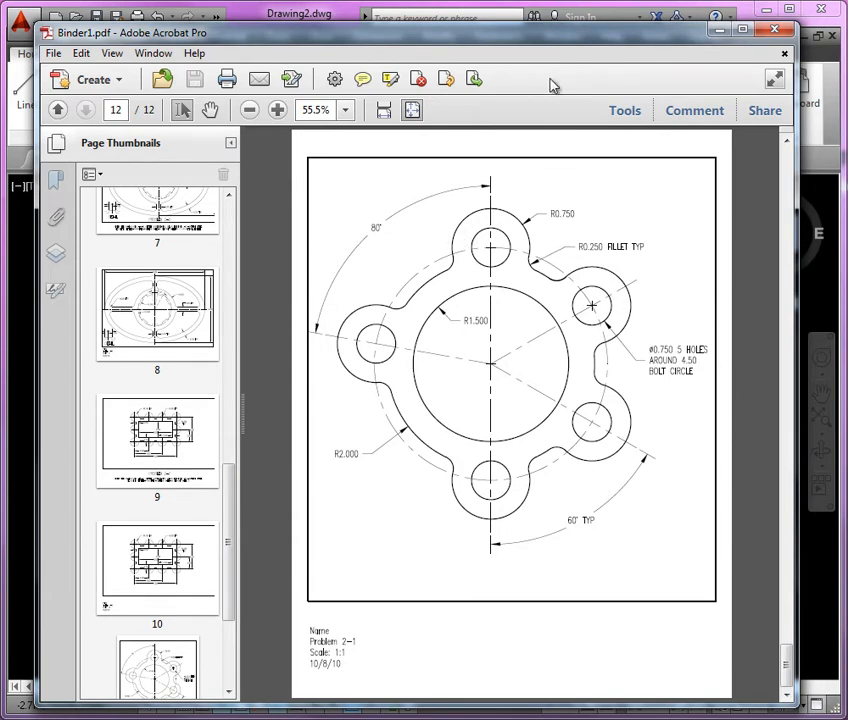
{"action": "left_click_drag", "start_coordinate": [554, 38], "coordinate": [0, 38]}
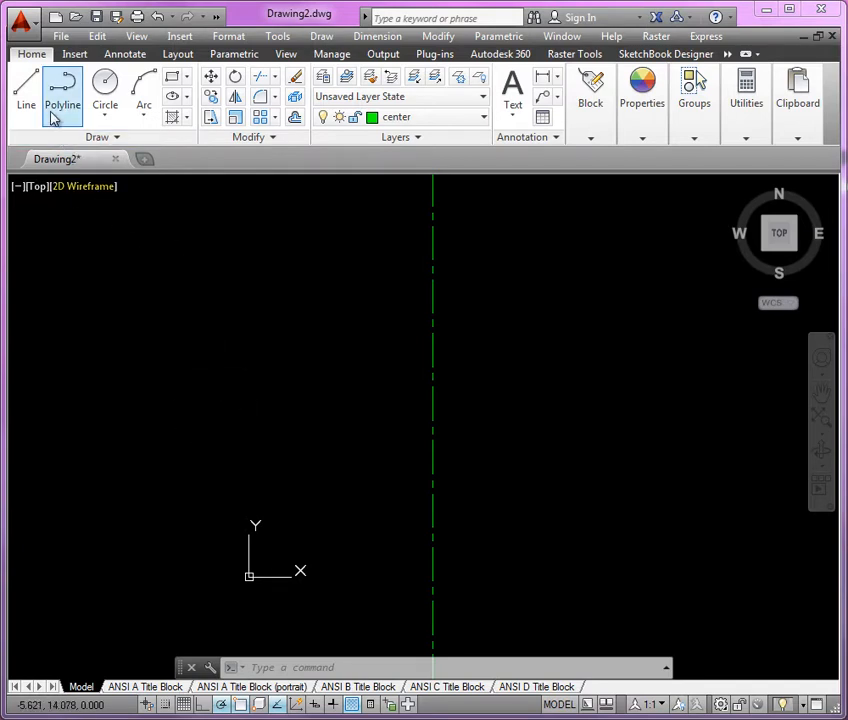
{"action": "left_click", "coordinate": [26, 92]}
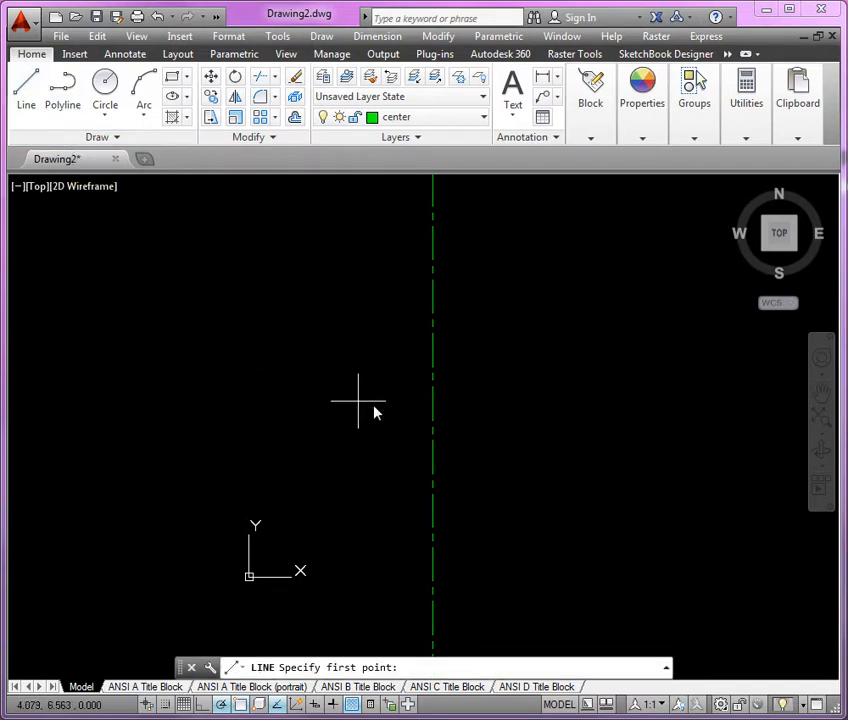
{"action": "left_click", "coordinate": [432, 349]}
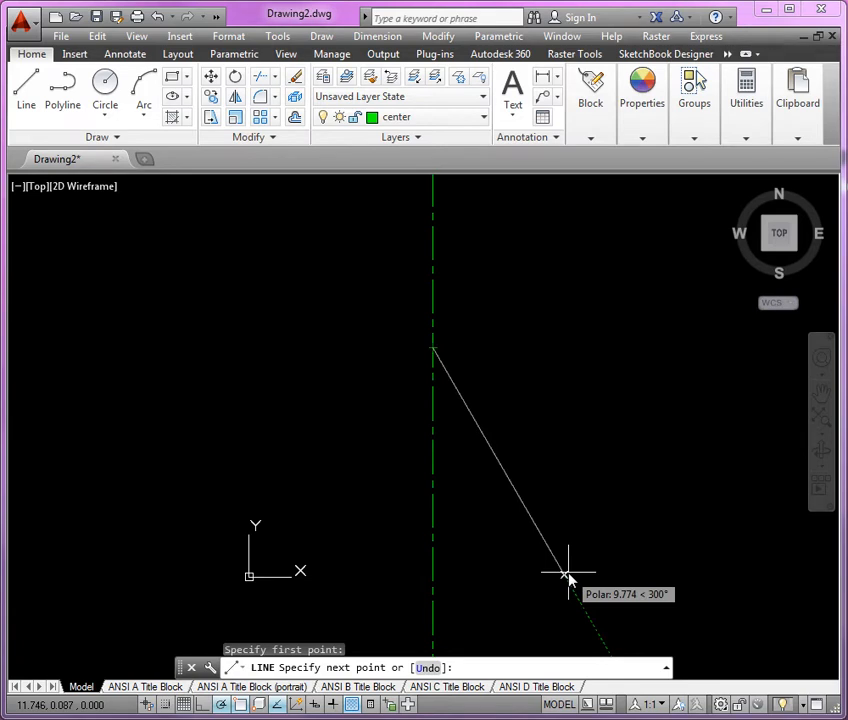
{"action": "left_click", "coordinate": [655, 478]}
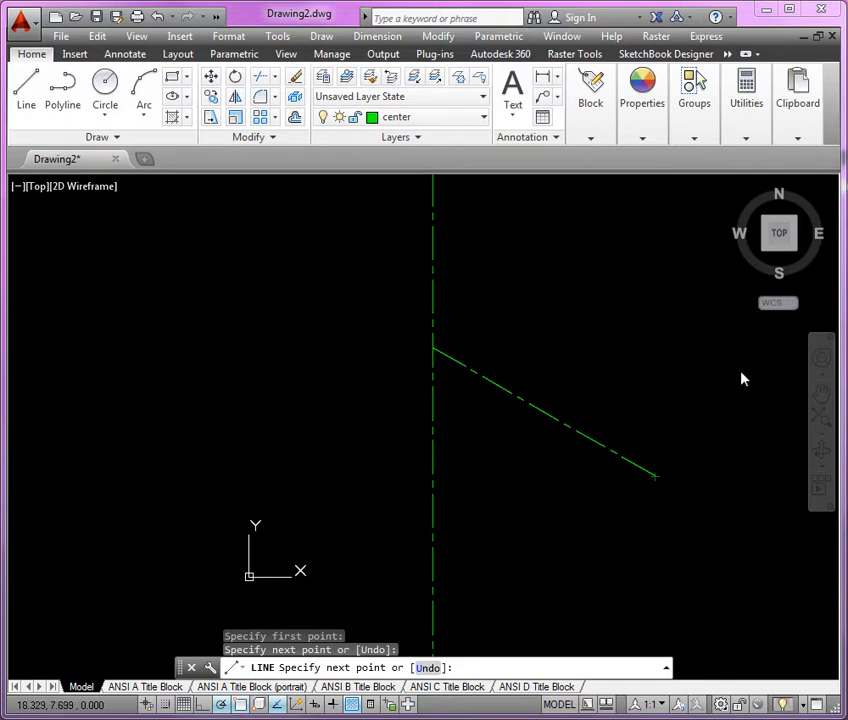
{"action": "key", "text": "Escape"}
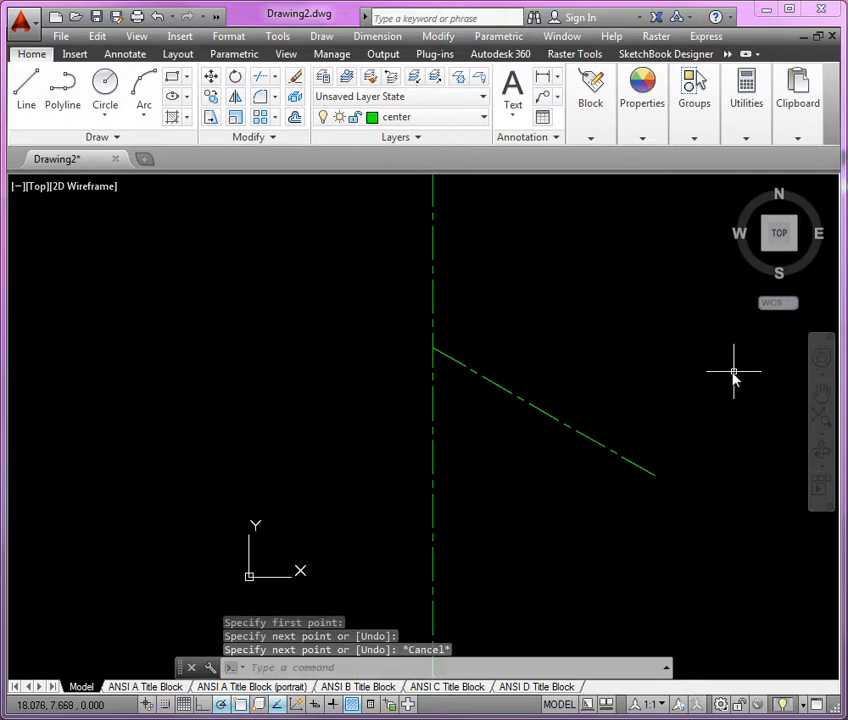
Draw a second center line about 9.793 long at 30° from the same point on the vertical line.
{"action": "left_click", "coordinate": [33, 92]}
{"action": "left_click", "coordinate": [432, 348]}
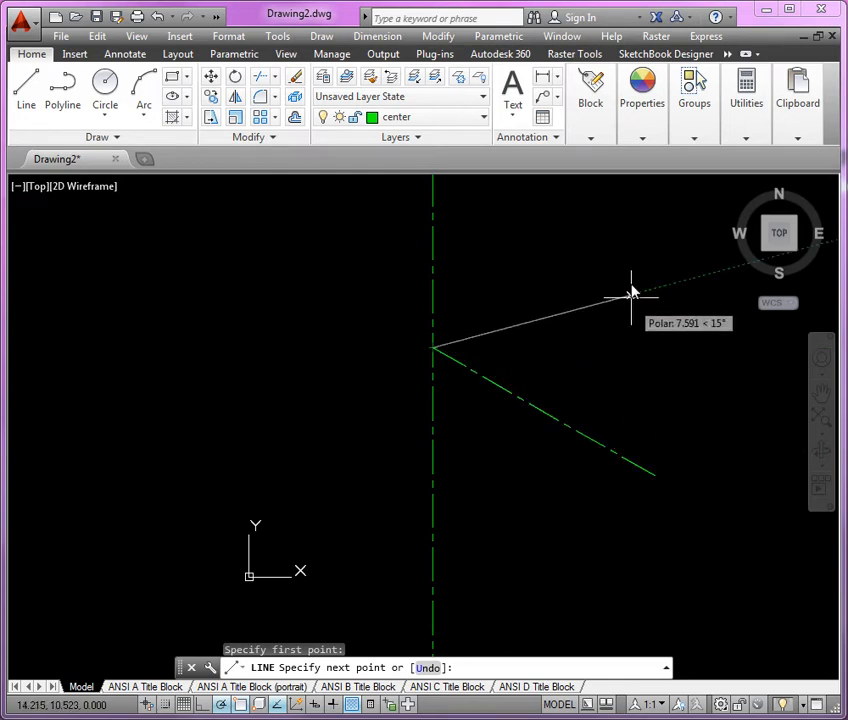
{"action": "left_click", "coordinate": [658, 218]}
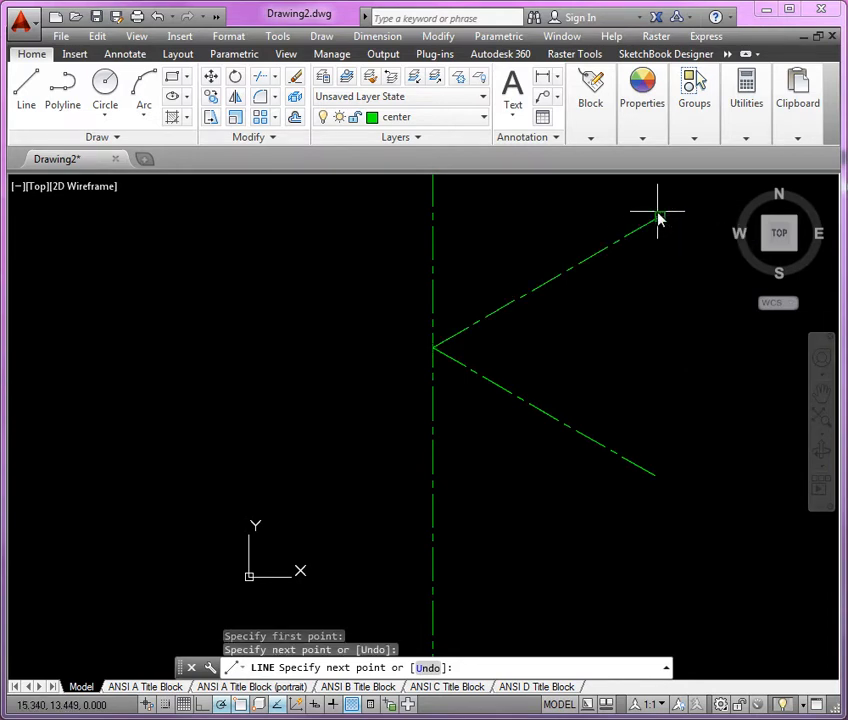
{"action": "key", "text": "Return"}
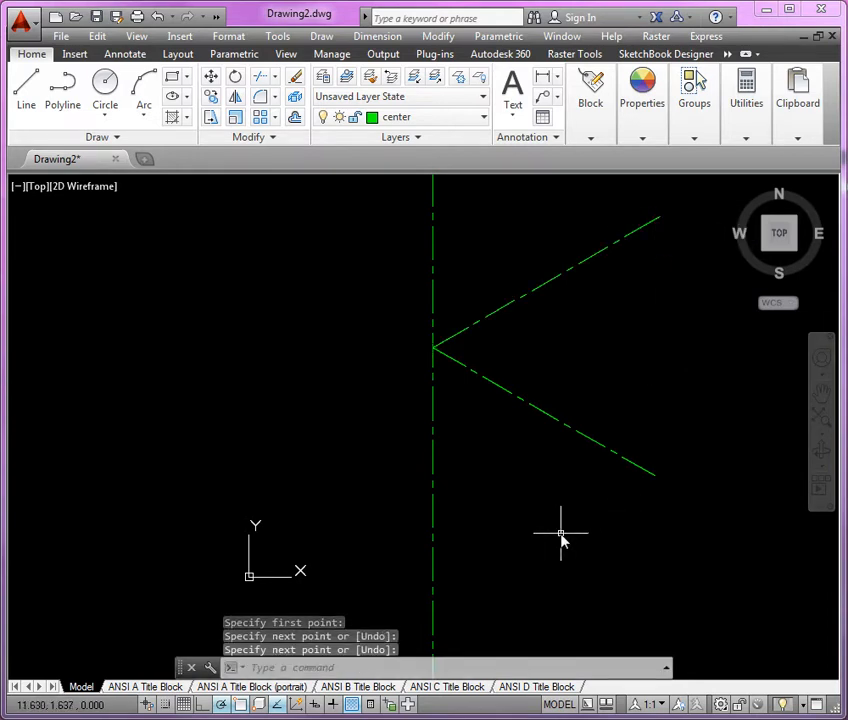
Set the polar tracking increment to 10° and draw a center line about 9.529 long at 170° from the common center point.
{"action": "scroll", "coordinate": [560, 535], "scroll_direction": "down", "scroll_amount": 2}
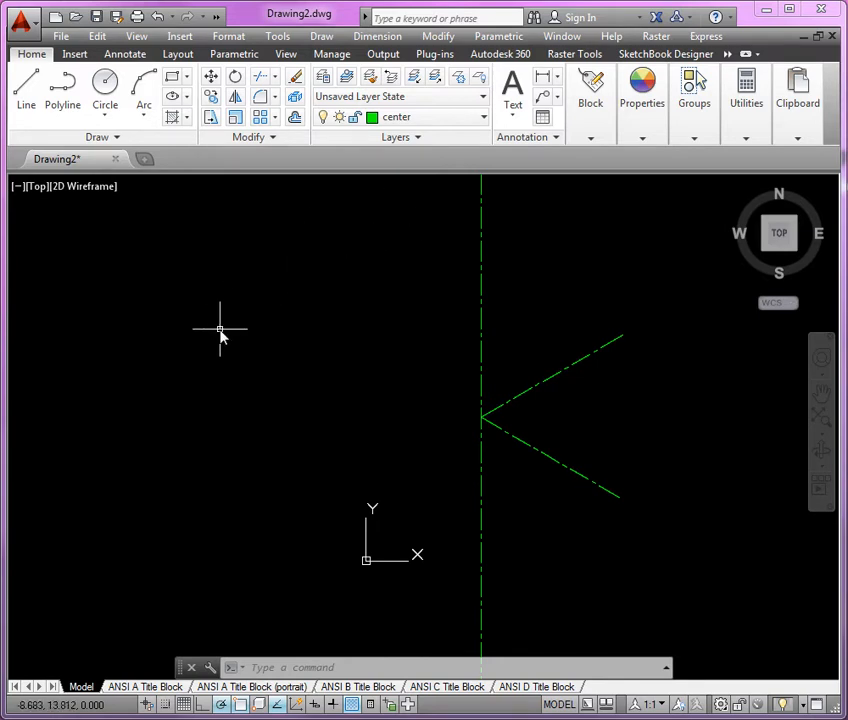
{"action": "type", "text": "l"}
{"action": "key", "text": "Return"}
{"action": "left_click", "coordinate": [481, 418]}
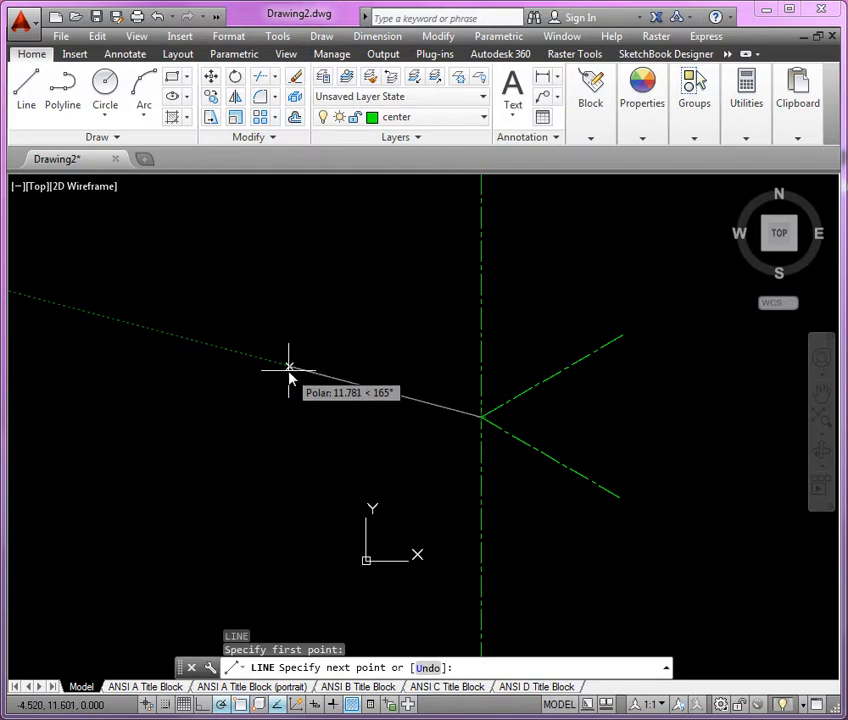
{"action": "left_click", "coordinate": [227, 708]}
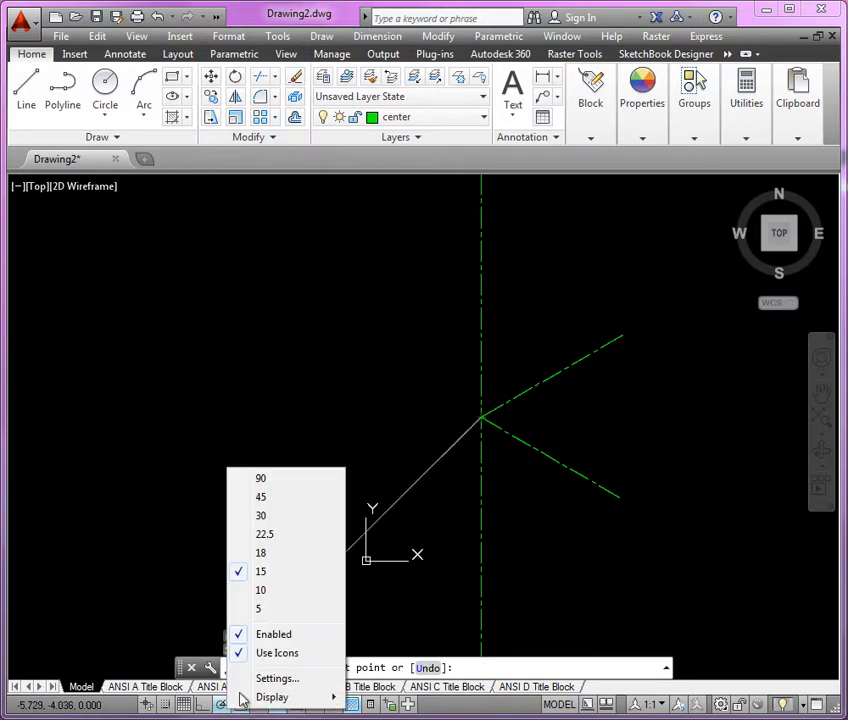
{"action": "left_click", "coordinate": [281, 597]}
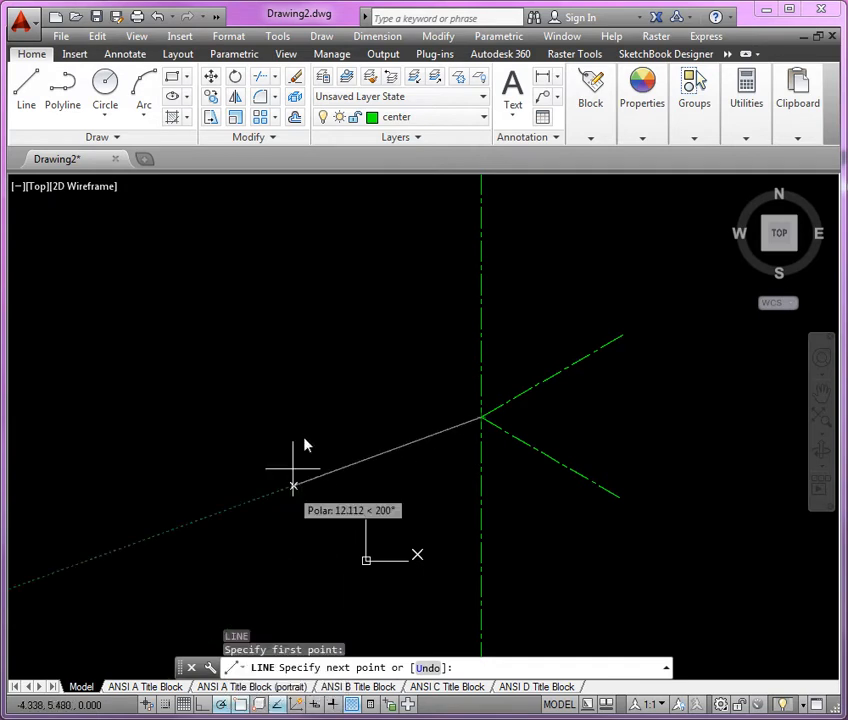
{"action": "left_click", "coordinate": [323, 390]}
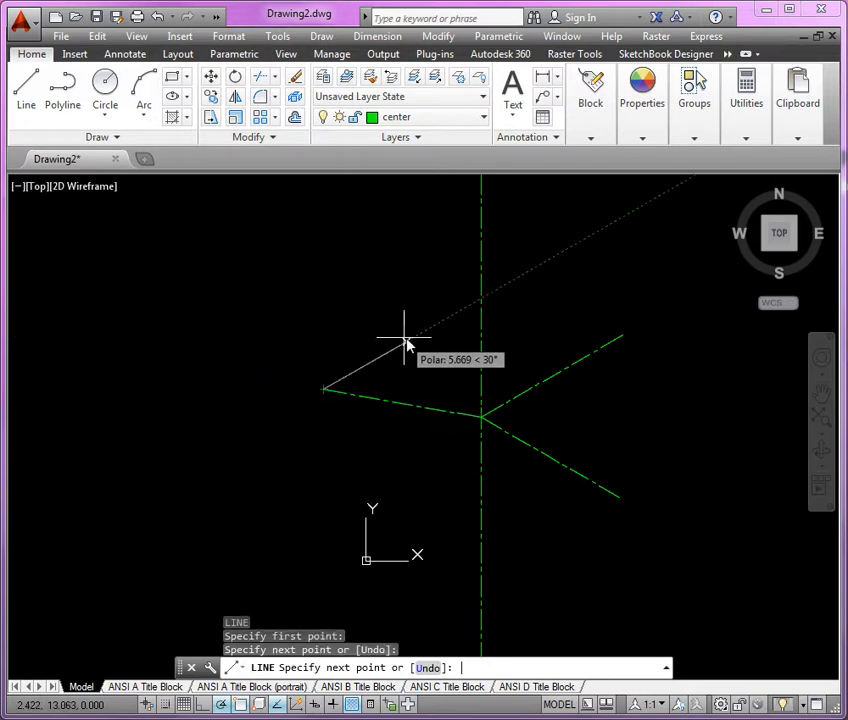
{"action": "key", "text": "Return"}
{"action": "scroll", "coordinate": [532, 439], "scroll_direction": "up", "scroll_amount": 4}
{"action": "scroll", "coordinate": [574, 416], "scroll_direction": "down", "scroll_amount": 2}
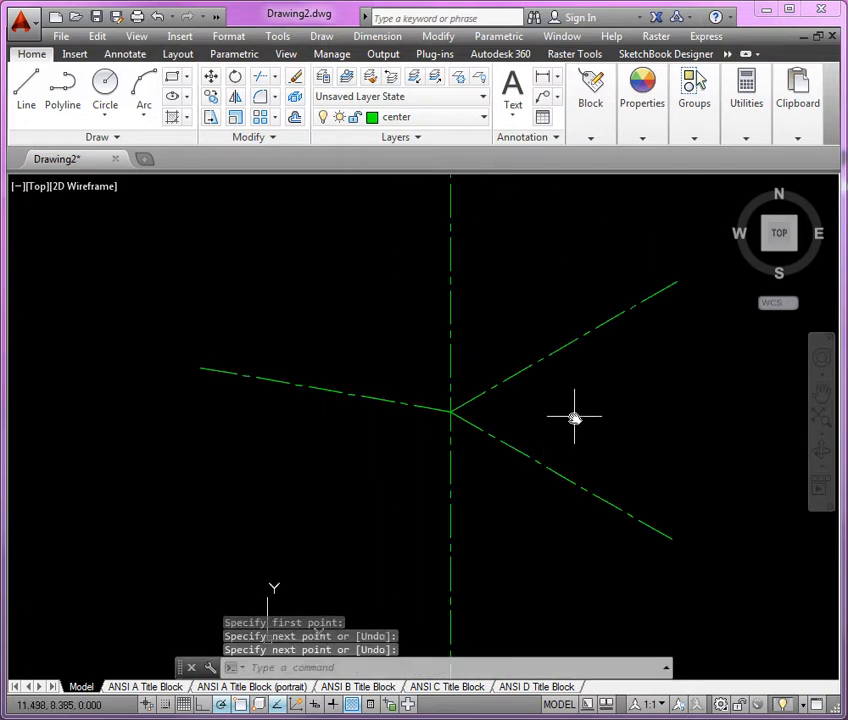
{"action": "middle_click_drag", "start_coordinate": [574, 416], "coordinate": [536, 437]}
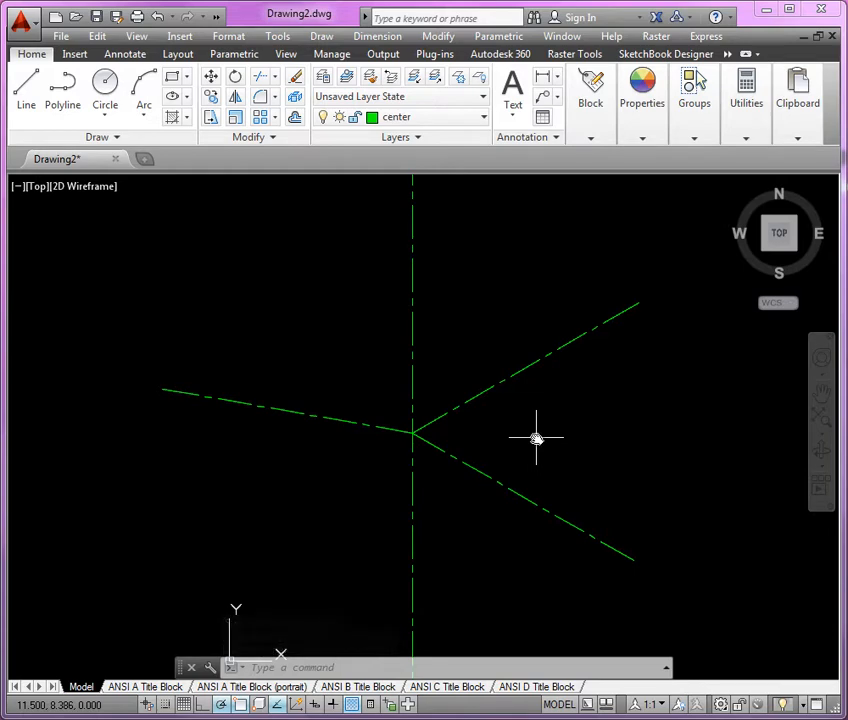
Consult the PDF reference and draw a 4.50 diameter bolt circle centered on the common point of the center lines.
{"action": "left_click_drag", "start_coordinate": [0, 40], "coordinate": [445, 44]}
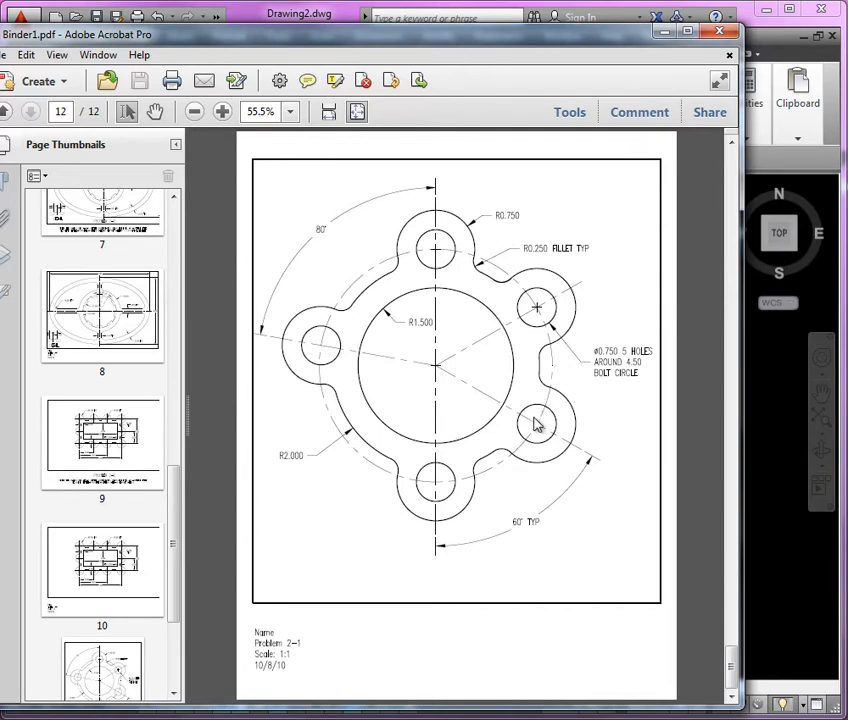
{"action": "left_click_drag", "start_coordinate": [561, 40], "coordinate": [0, 68]}
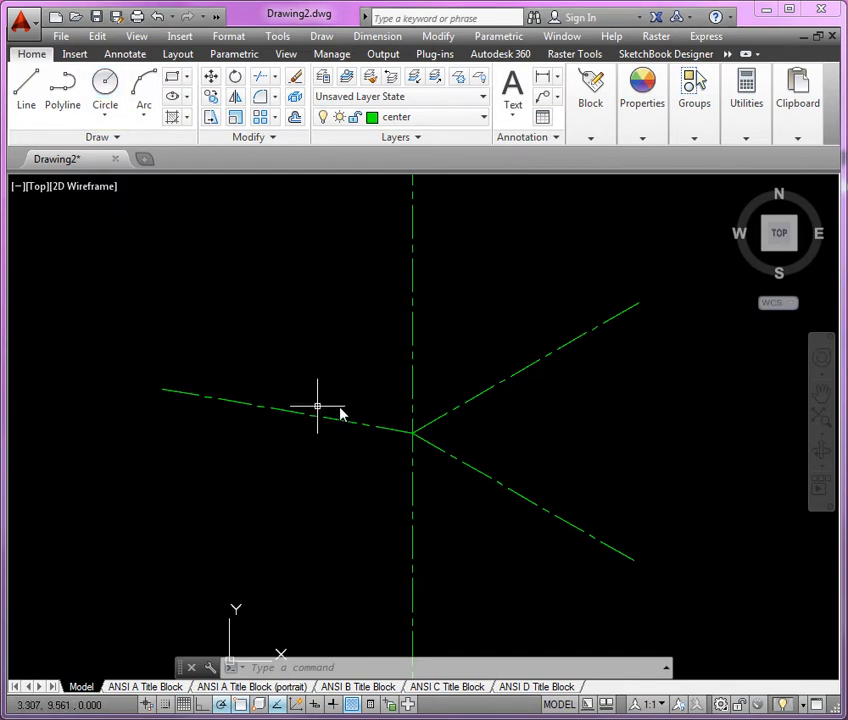
{"action": "left_click", "coordinate": [106, 96]}
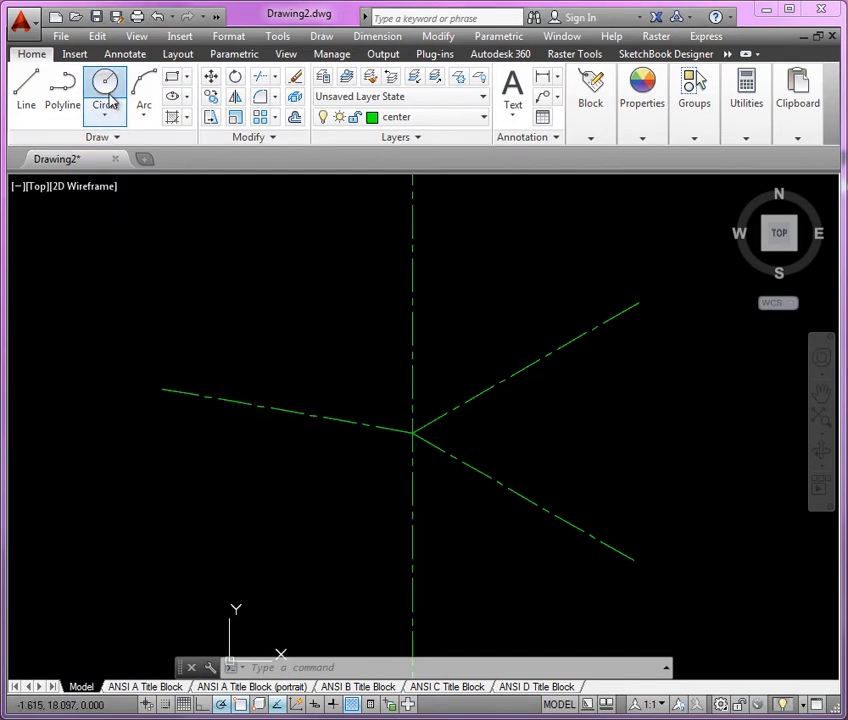
{"action": "left_click", "coordinate": [413, 434]}
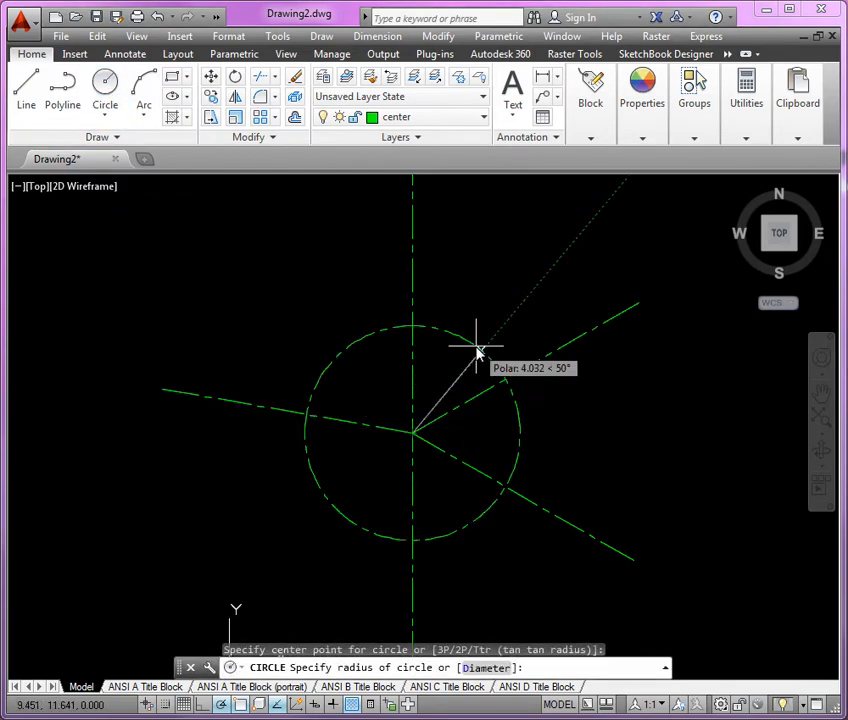
{"action": "type", "text": "d"}
{"action": "key", "text": "Return"}
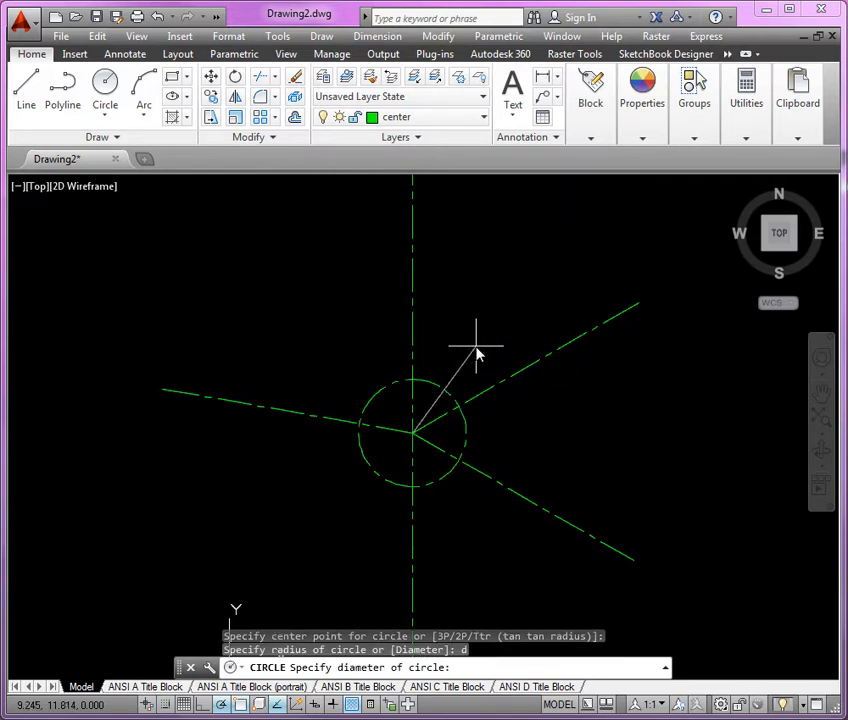
{"action": "type", "text": "4."}
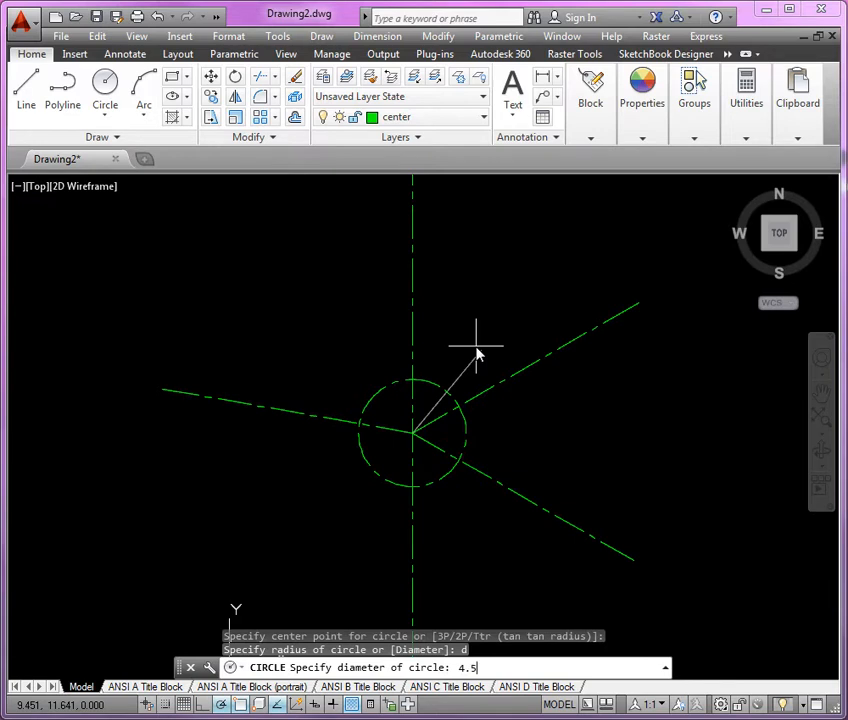
{"action": "type", "text": "50"}
{"action": "key", "text": "Return"}
{"action": "scroll", "coordinate": [400, 449], "scroll_direction": "up", "scroll_amount": 5}
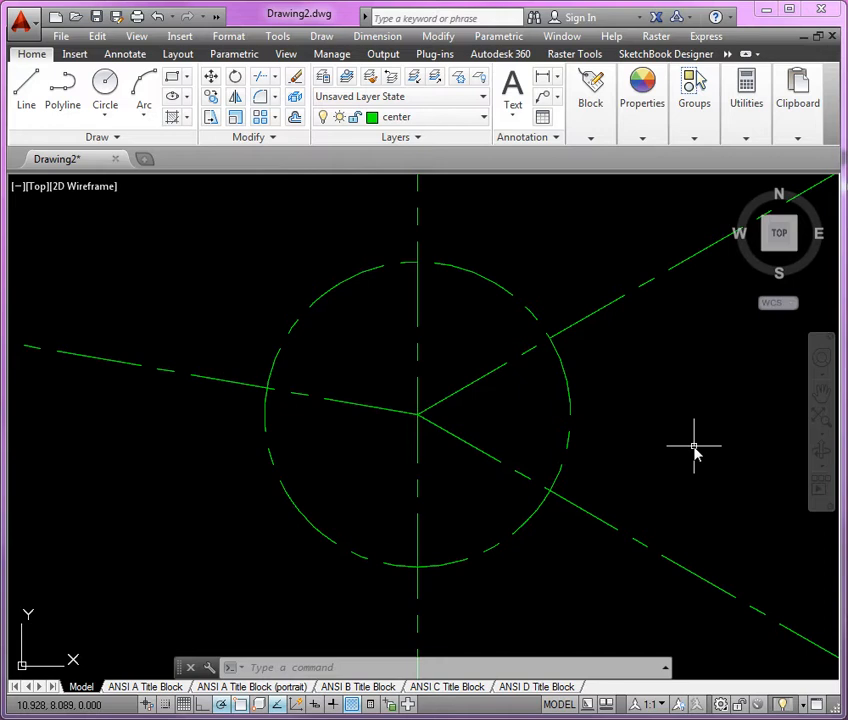
Make OBJECT the current layer and draw a .75 diameter circle where the bolt circle meets the upper vertical center line.
{"action": "left_click", "coordinate": [477, 118]}
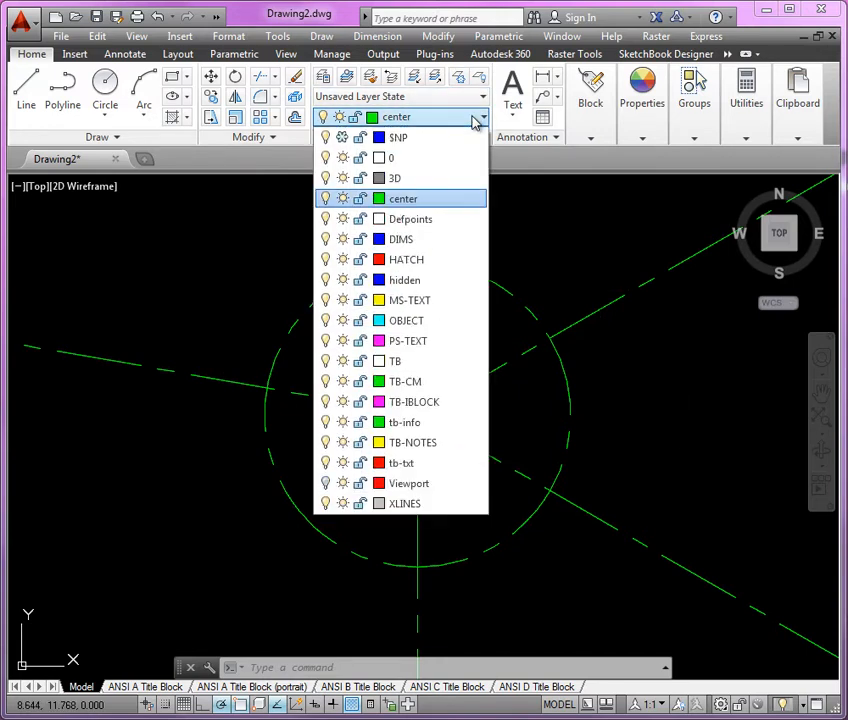
{"action": "left_click", "coordinate": [429, 321]}
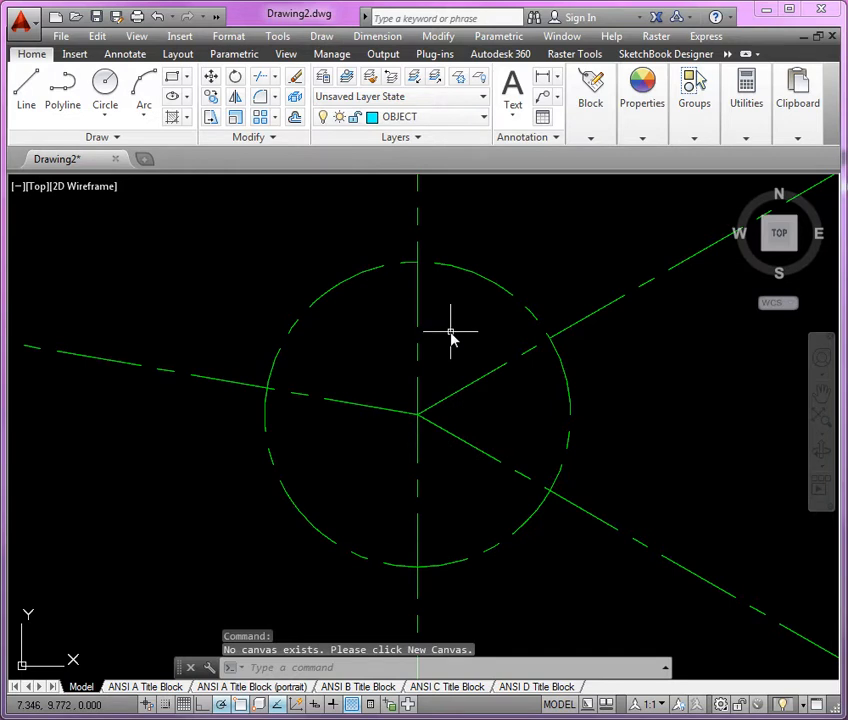
{"action": "left_click", "coordinate": [105, 88]}
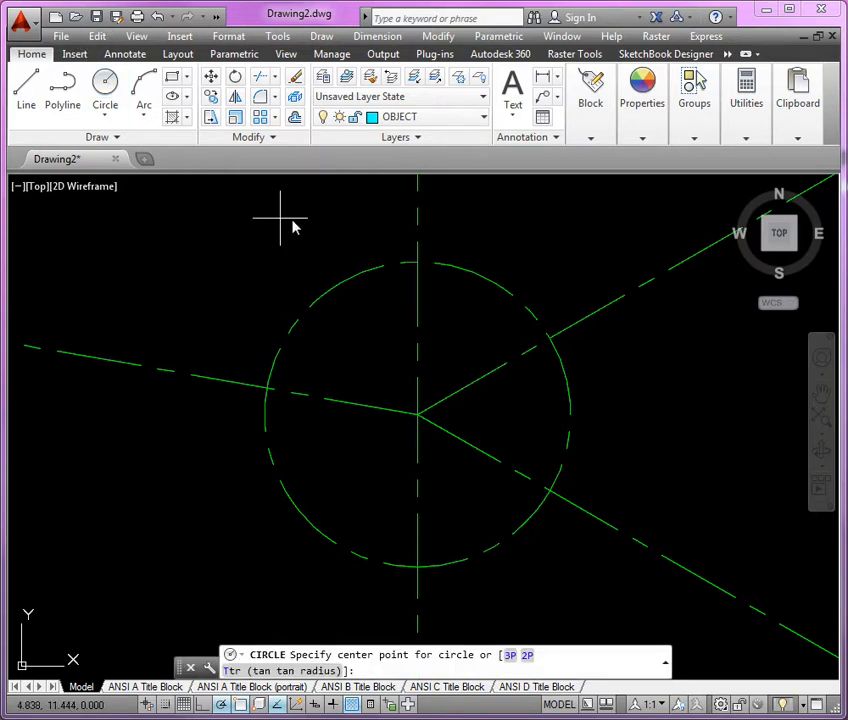
{"action": "left_click", "coordinate": [418, 265]}
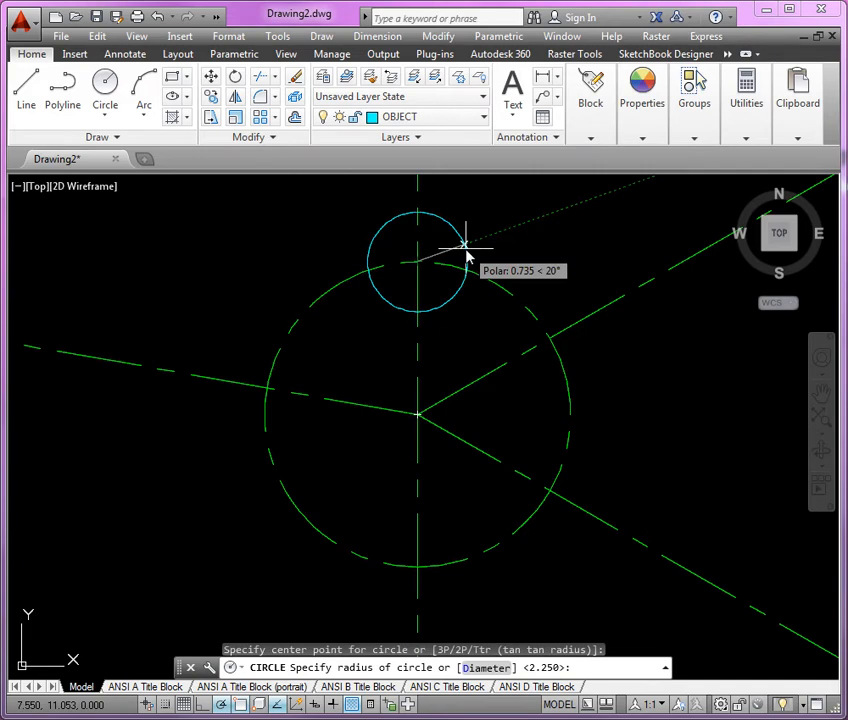
{"action": "type", "text": "d"}
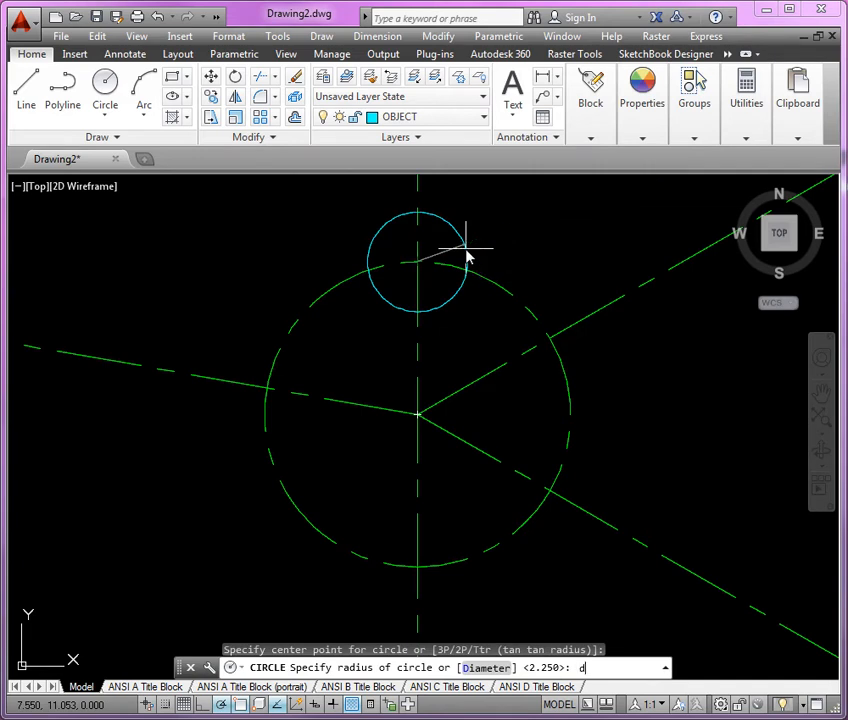
{"action": "key", "text": "Return"}
{"action": "type", "text": "."}
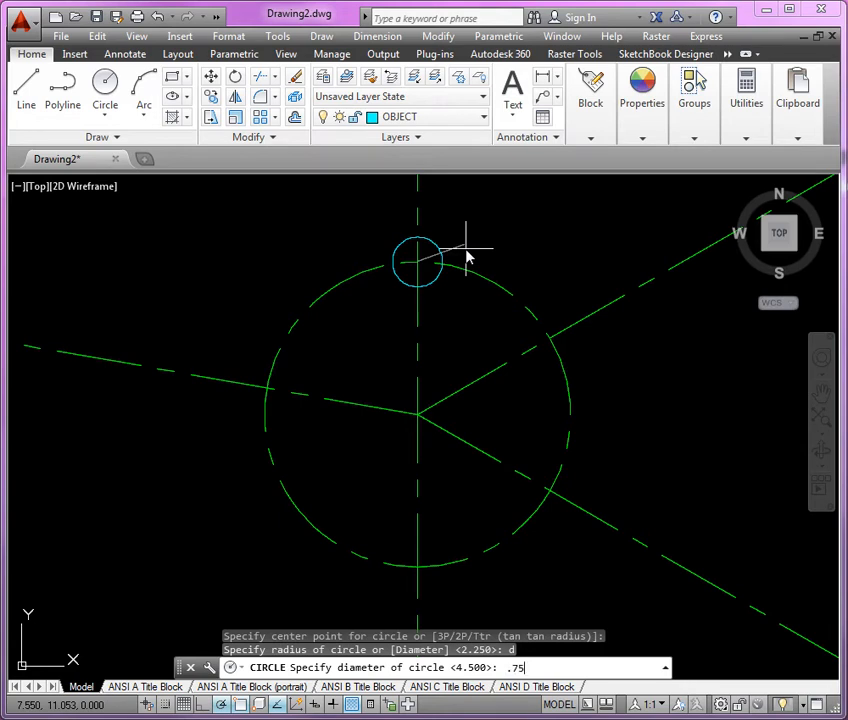
{"action": "type", "text": "75"}
{"action": "key", "text": "Return"}
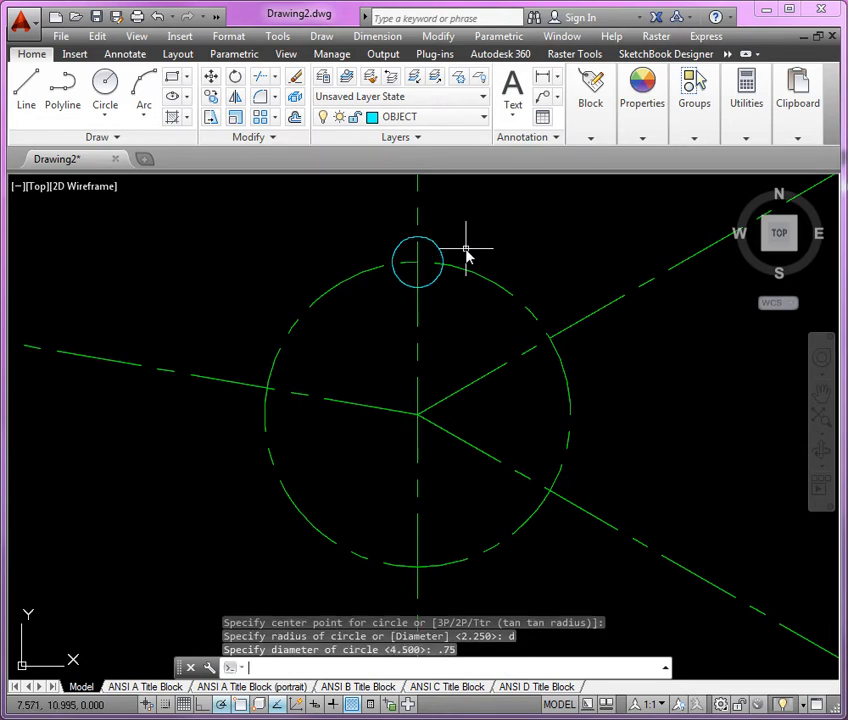
Draw a concentric circle of radius .75 around the upper hole.
{"action": "key", "text": "Return"}
{"action": "left_click", "coordinate": [417, 262]}
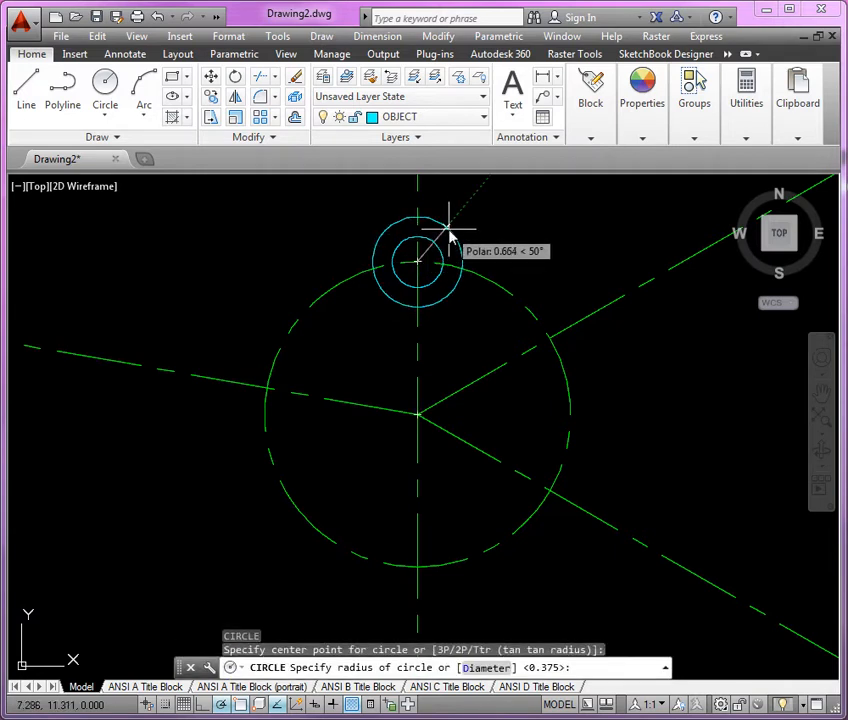
{"action": "type", "text": ".75"}
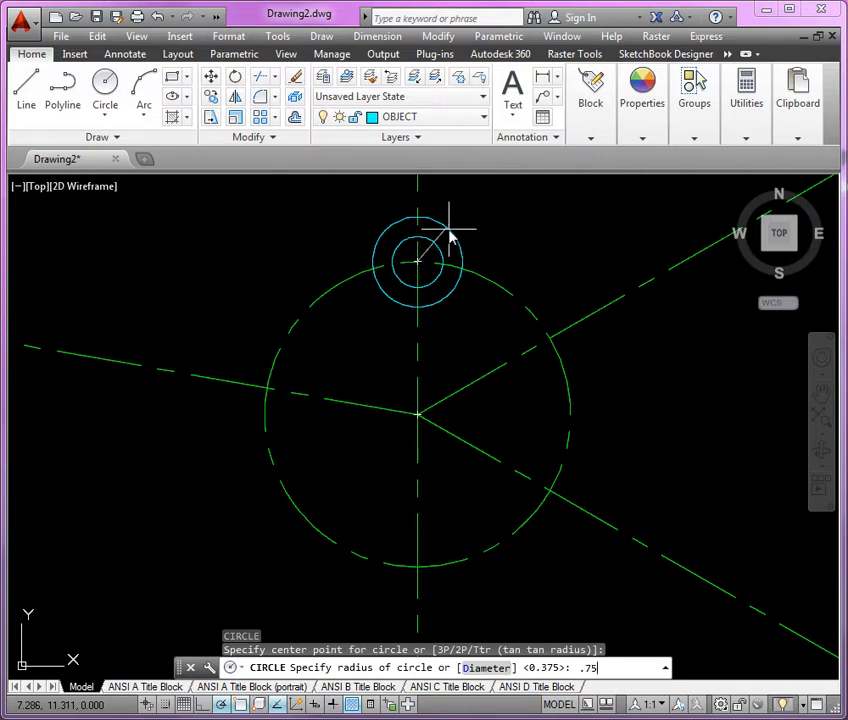
{"action": "key", "text": "Return"}
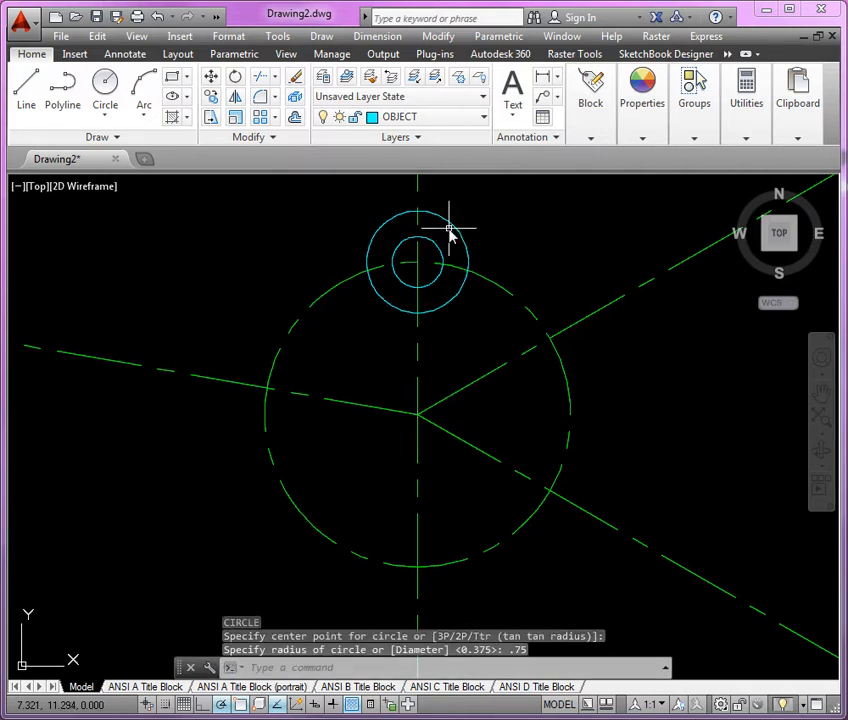
Copy the upper hole and its outer circle from their center to the other four intersections of the bolt circle and center lines.
{"action": "left_click", "coordinate": [490, 236]}
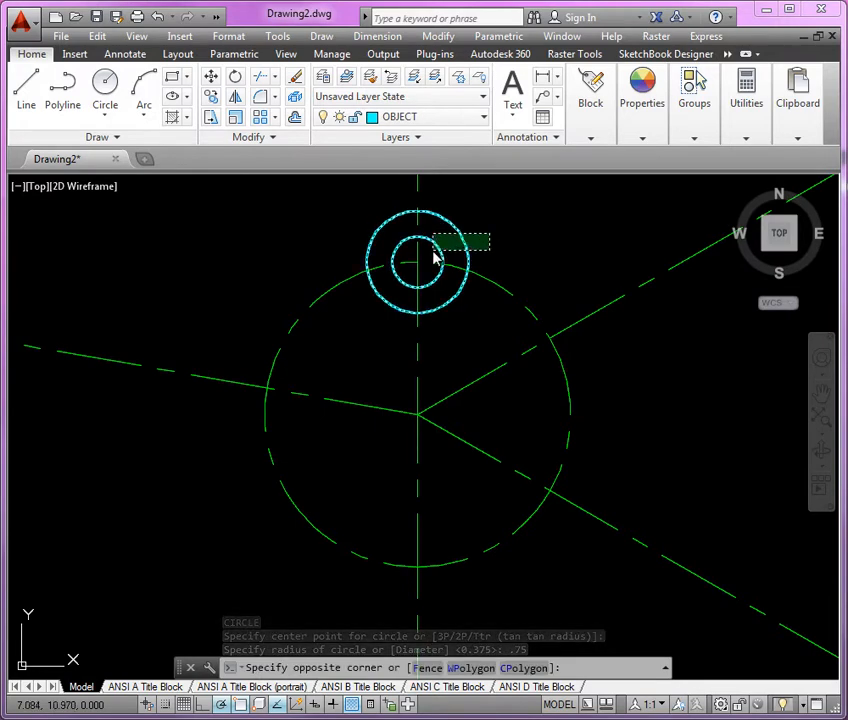
{"action": "left_click", "coordinate": [434, 254]}
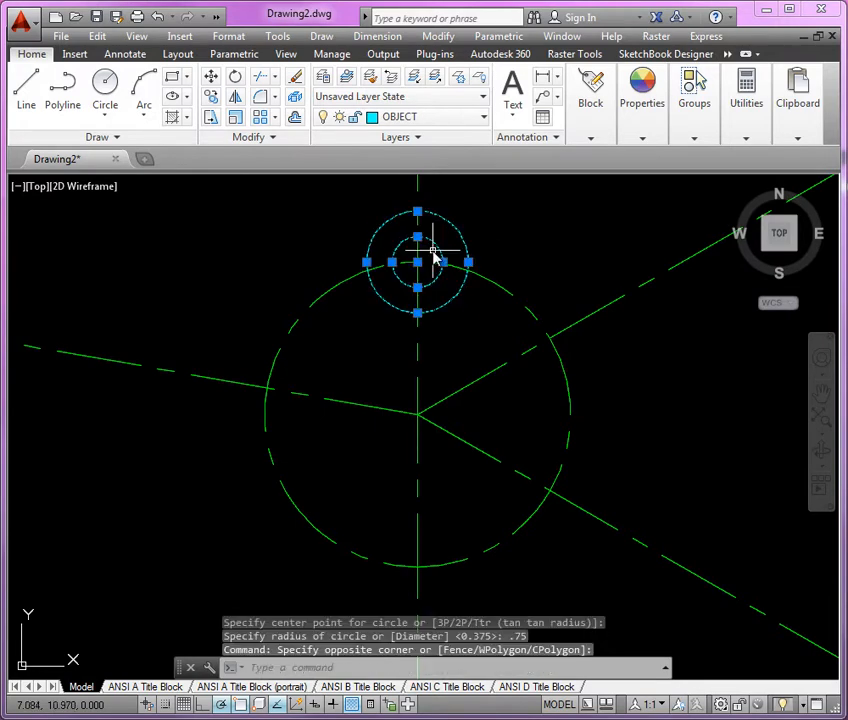
{"action": "right_click", "coordinate": [500, 213]}
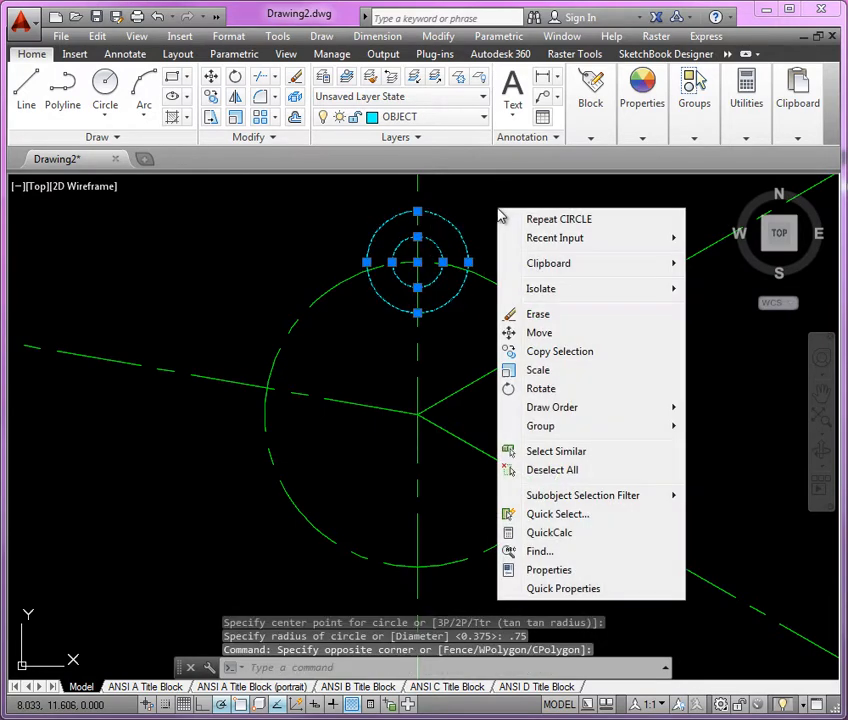
{"action": "left_click", "coordinate": [572, 362]}
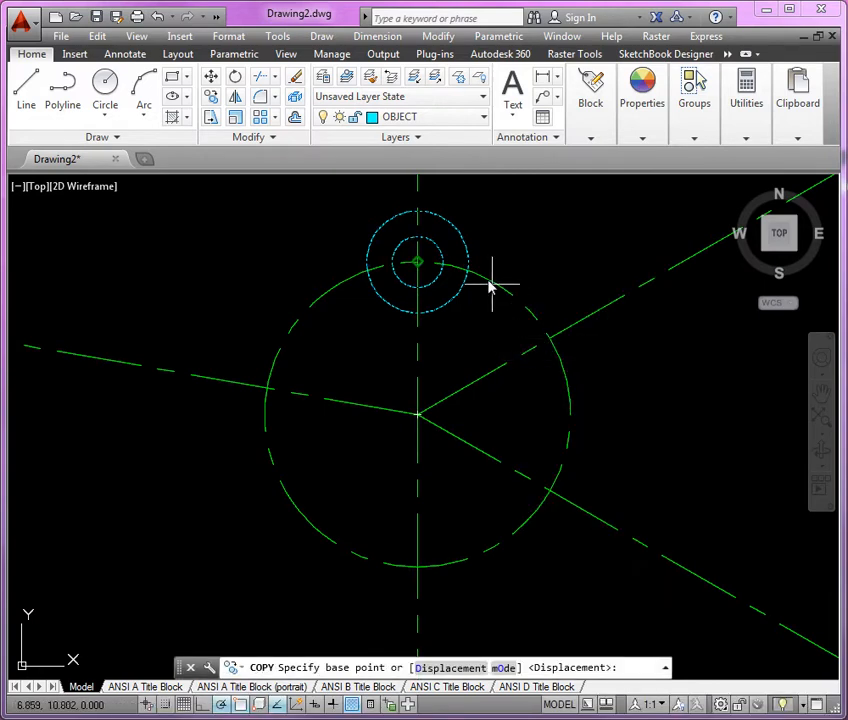
{"action": "left_click", "coordinate": [419, 269]}
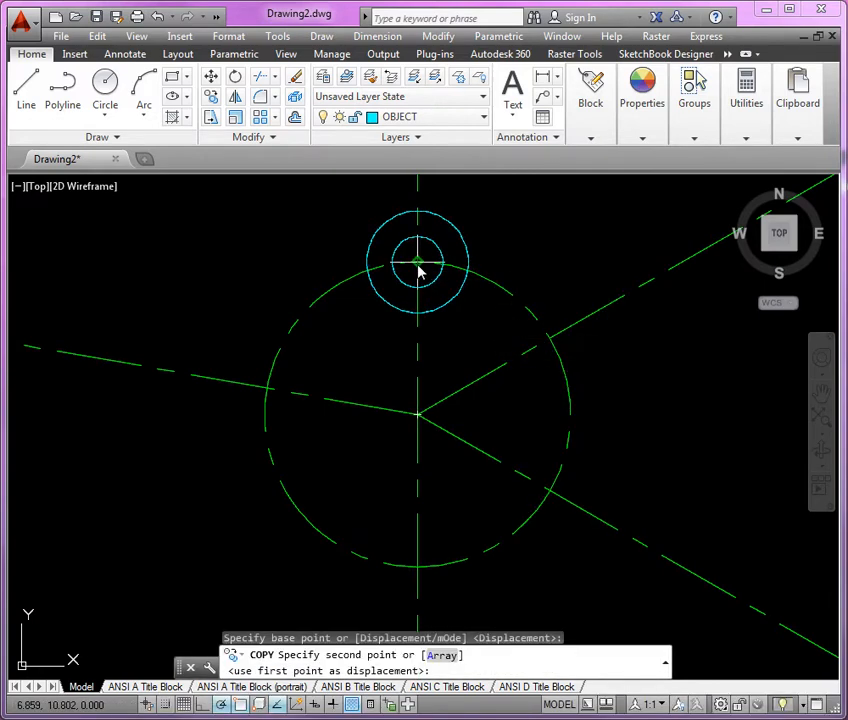
{"action": "left_click", "coordinate": [552, 341]}
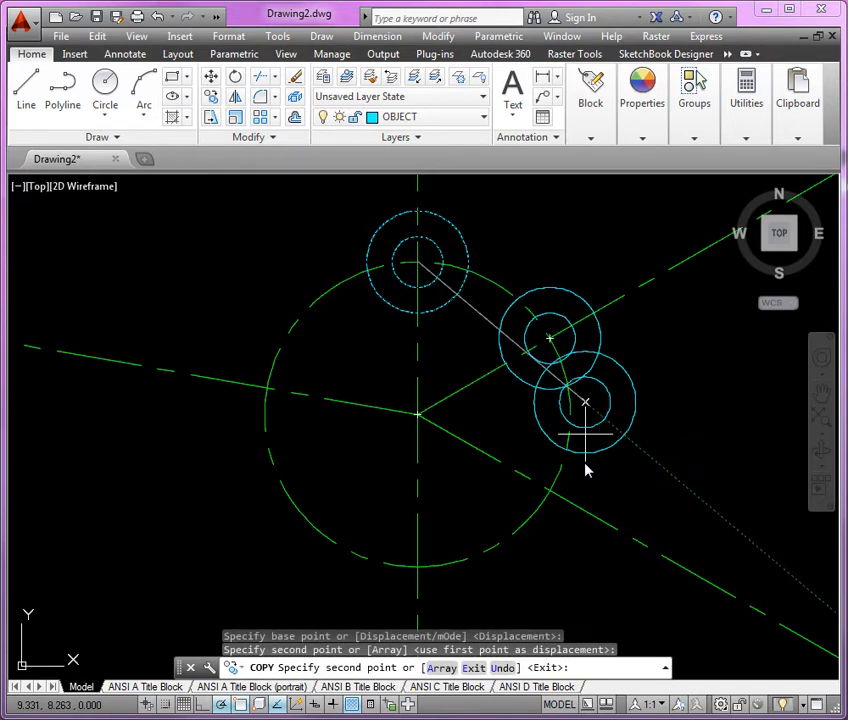
{"action": "left_click", "coordinate": [552, 491]}
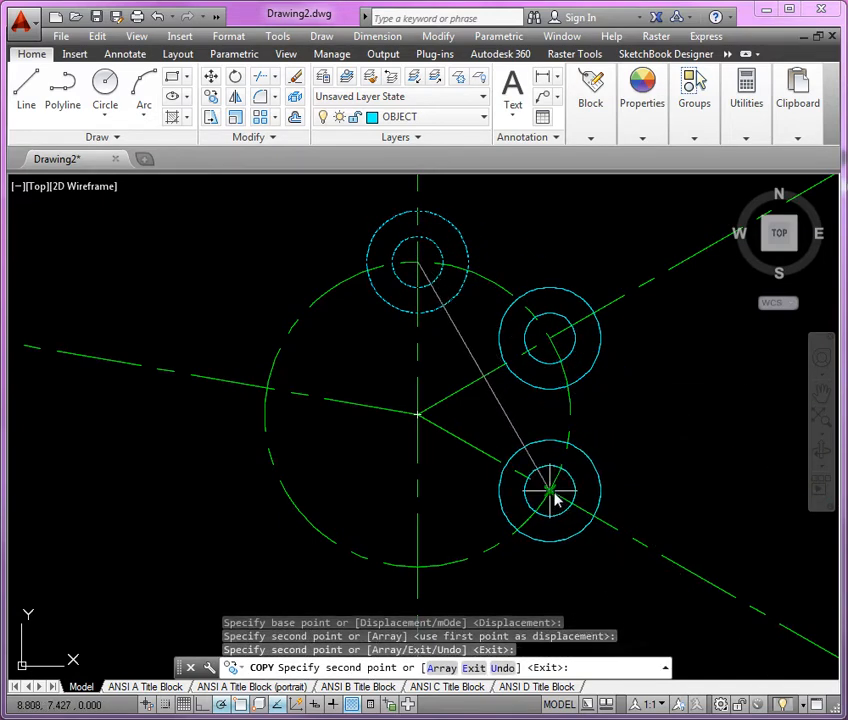
{"action": "left_click", "coordinate": [419, 567]}
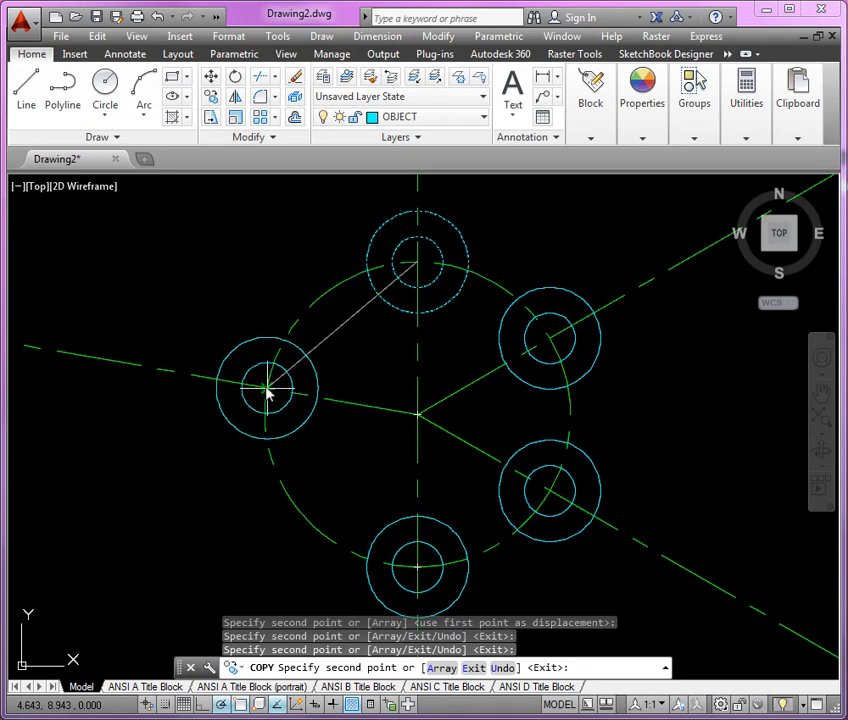
{"action": "left_click", "coordinate": [267, 388]}
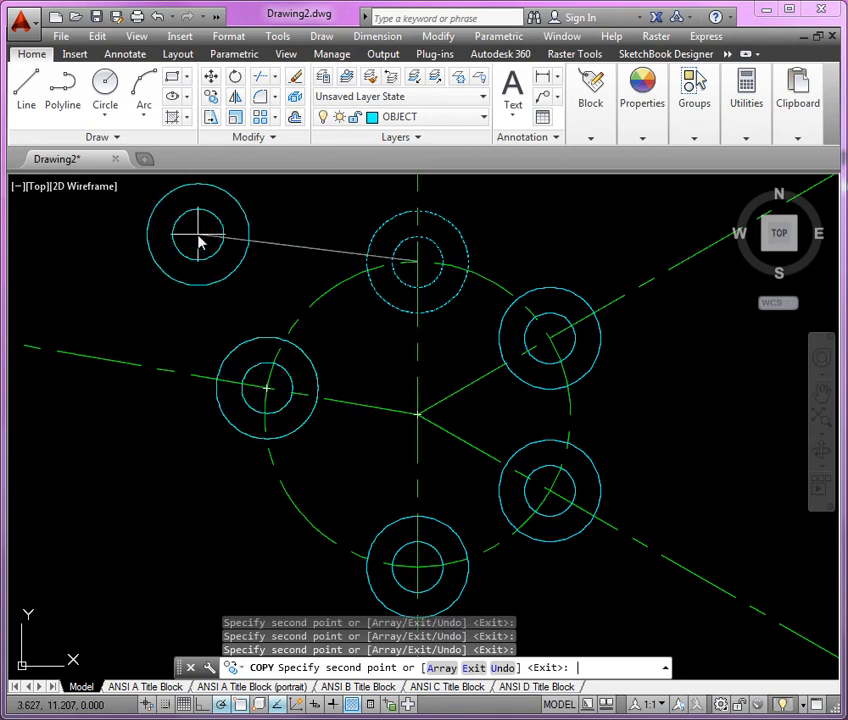
{"action": "key", "text": "Return"}
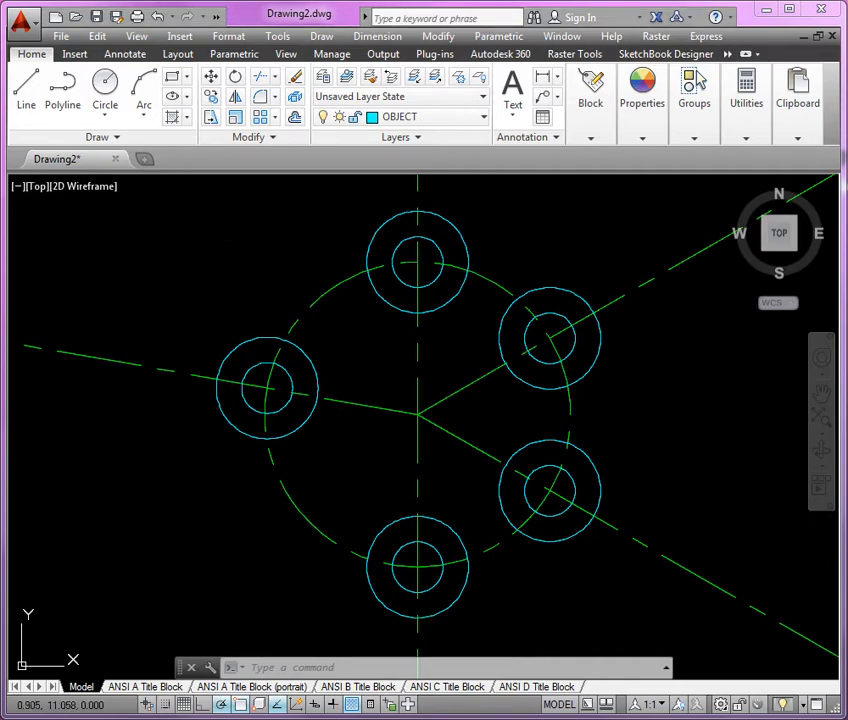
Check the PDF reference and draw a circle of radius 1.50 at the common center point.
{"action": "left_click_drag", "start_coordinate": [0, 88], "coordinate": [458, 28]}
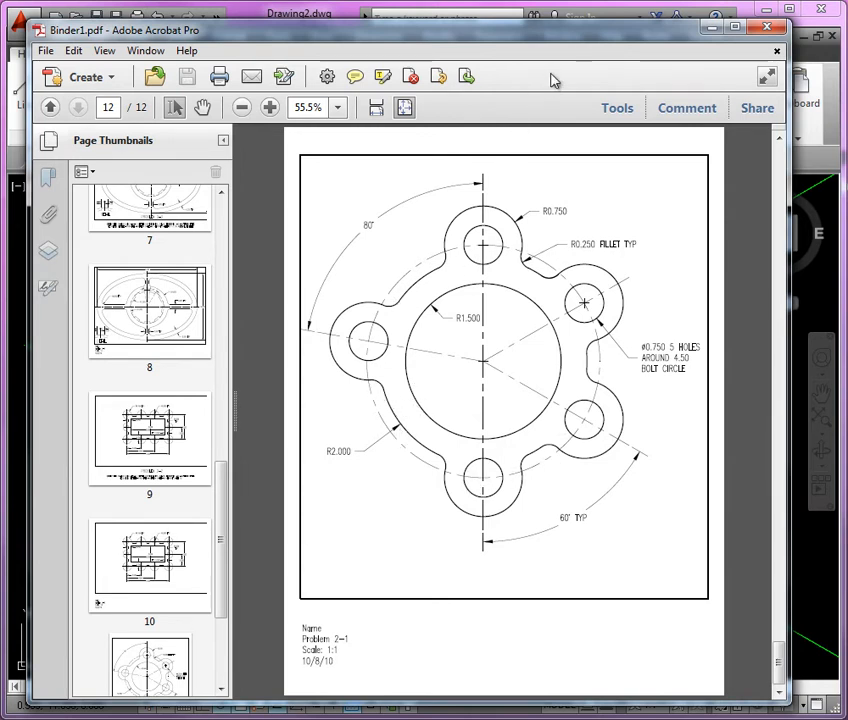
{"action": "left_click_drag", "start_coordinate": [613, 32], "coordinate": [575, 46]}
{"action": "left_click", "coordinate": [674, 41]}
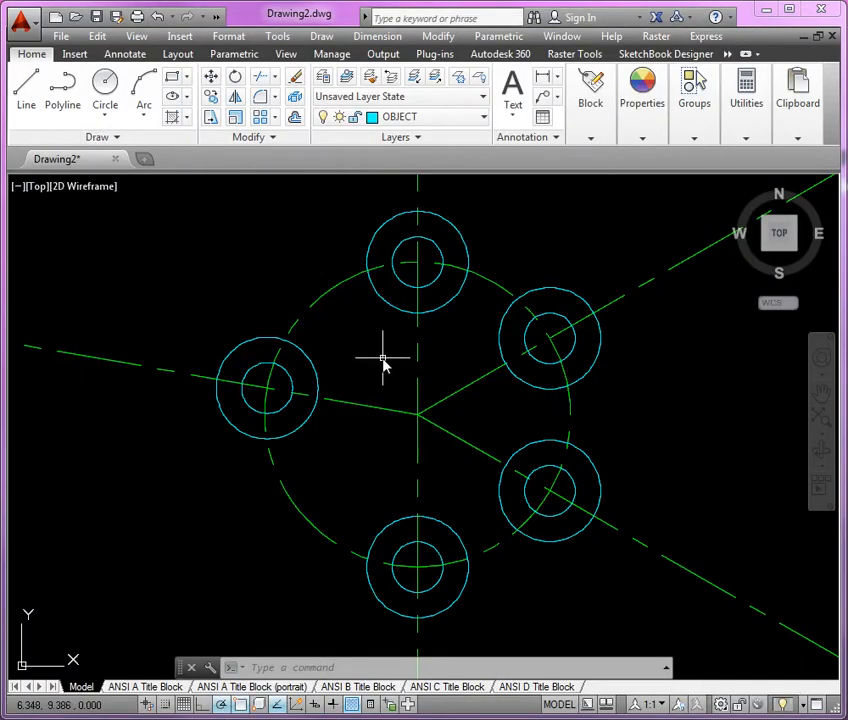
{"action": "left_click", "coordinate": [105, 88]}
{"action": "left_click", "coordinate": [418, 414]}
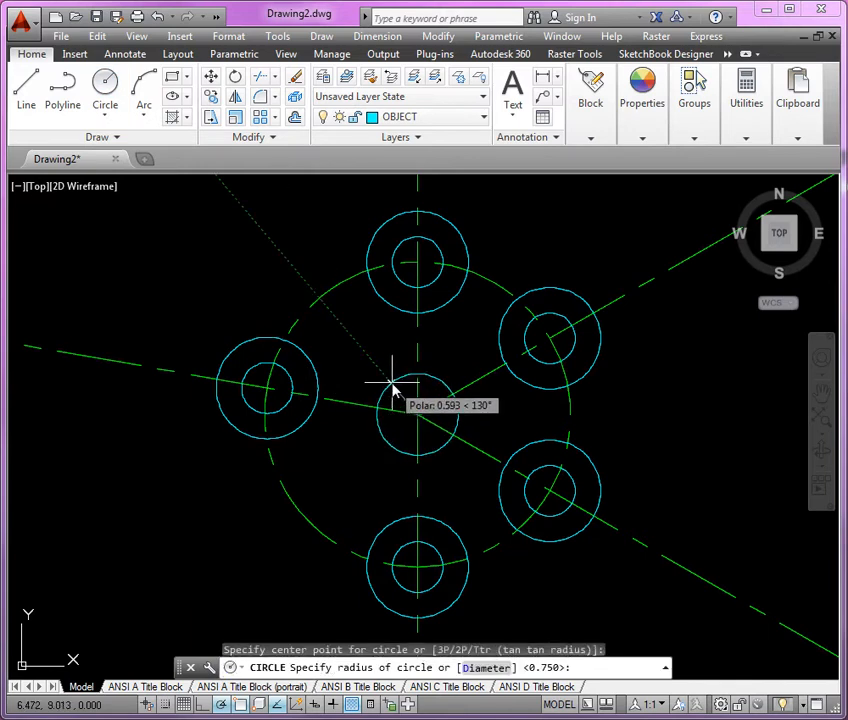
{"action": "type", "text": "1.50"}
{"action": "key", "text": "Return"}
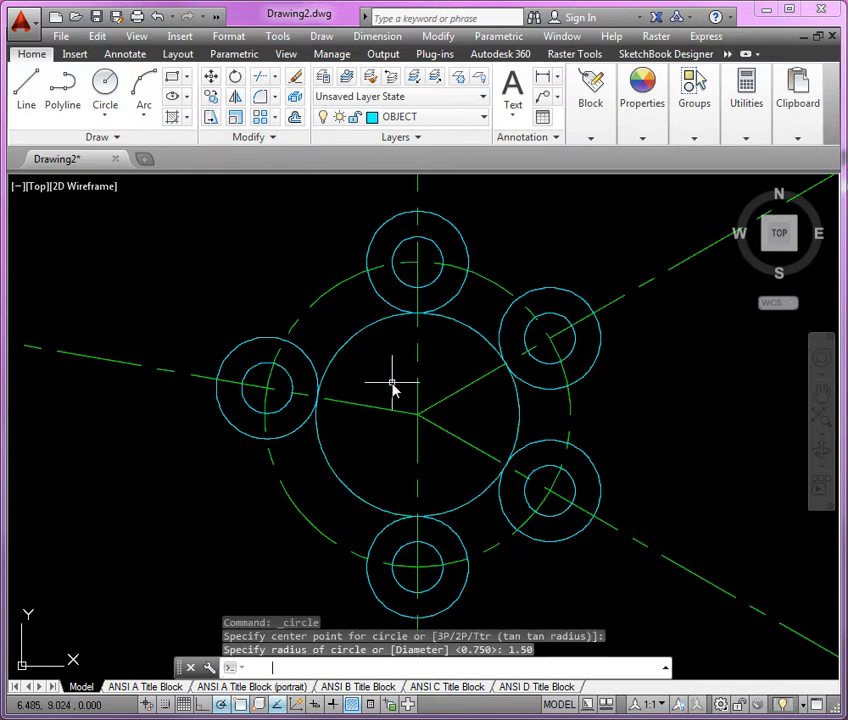
Draw a second circle of radius 2.0 at the common center point.
{"action": "key", "text": "Return"}
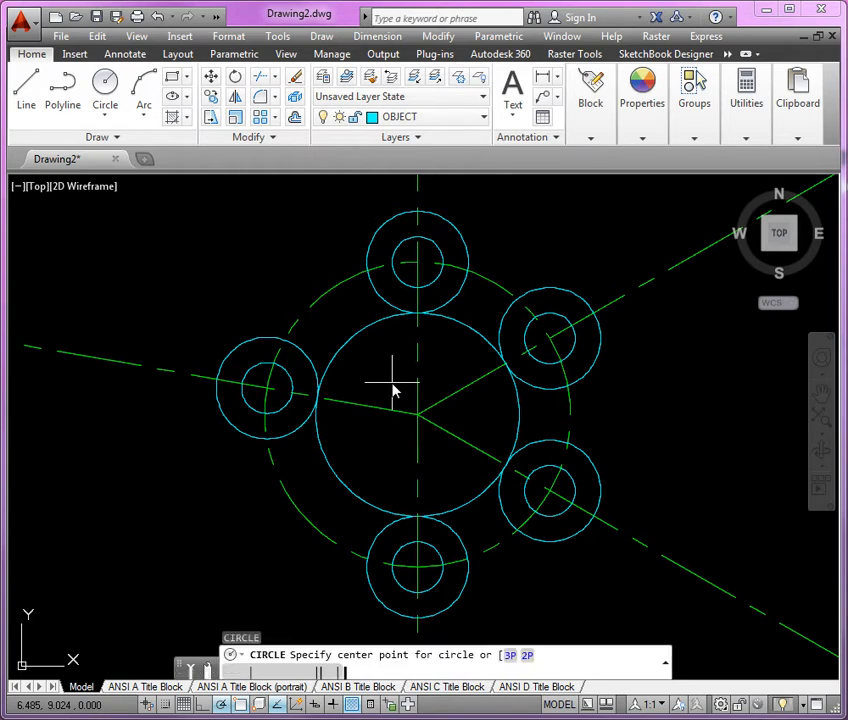
{"action": "left_click", "coordinate": [418, 414]}
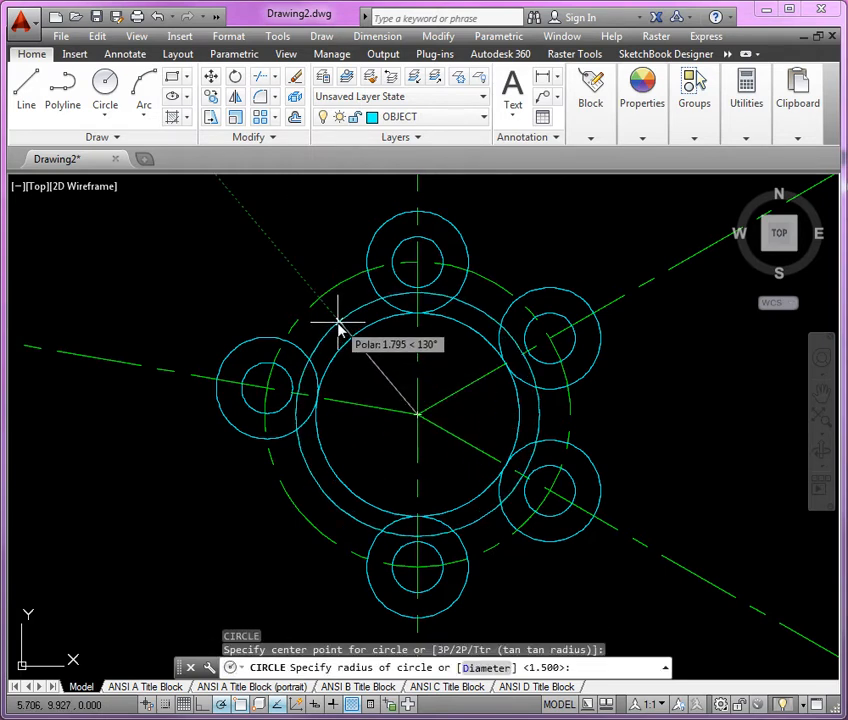
{"action": "type", "text": "2.0"}
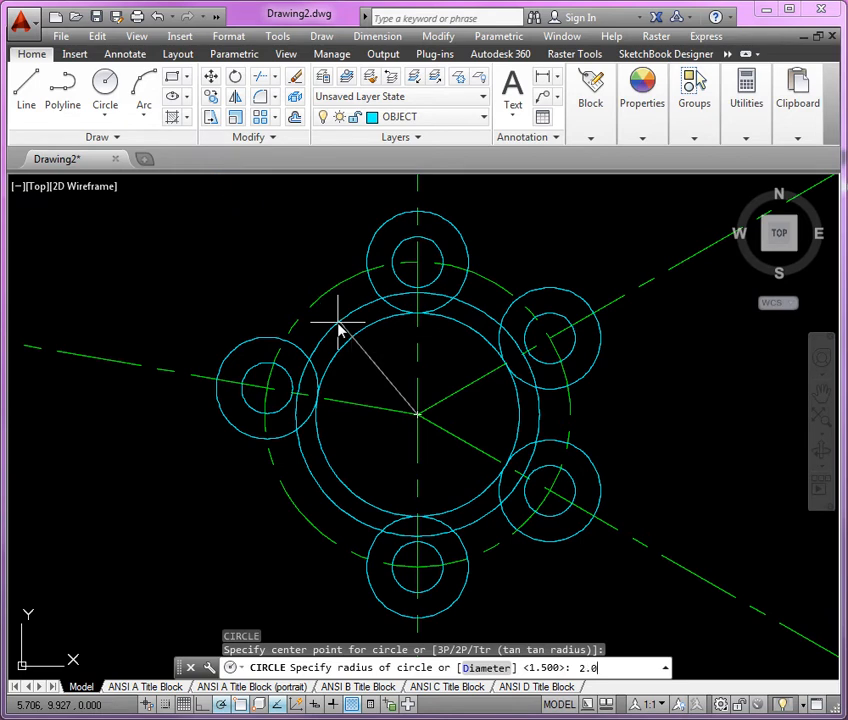
{"action": "key", "text": "Return"}
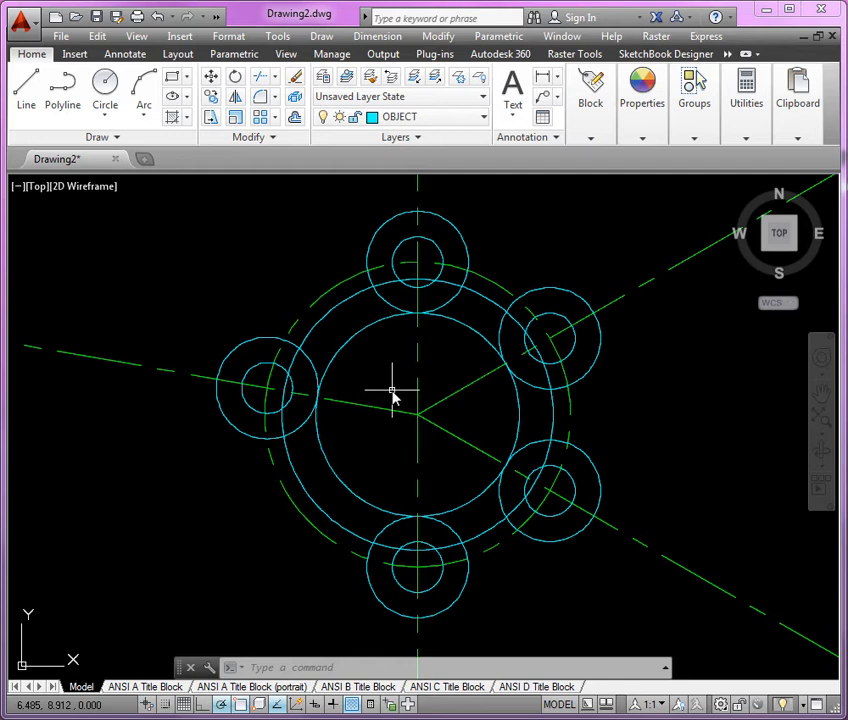
Set up the Fillet command with No trim mode, a radius of .250 and multiple fillets.
{"action": "left_click", "coordinate": [264, 100]}
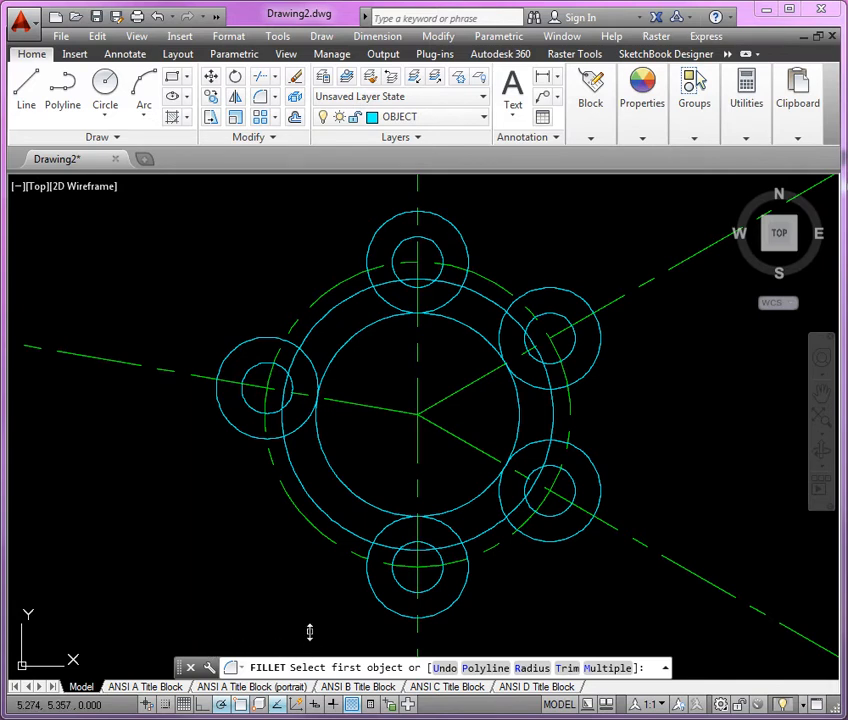
{"action": "type", "text": "t"}
{"action": "key", "text": "Return"}
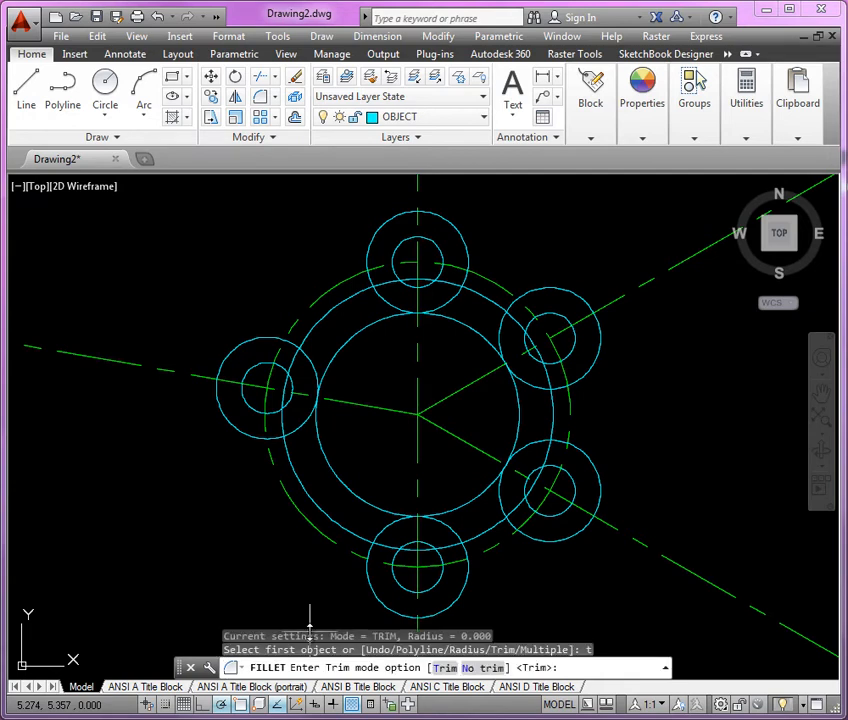
{"action": "type", "text": "n"}
{"action": "key", "text": "Return"}
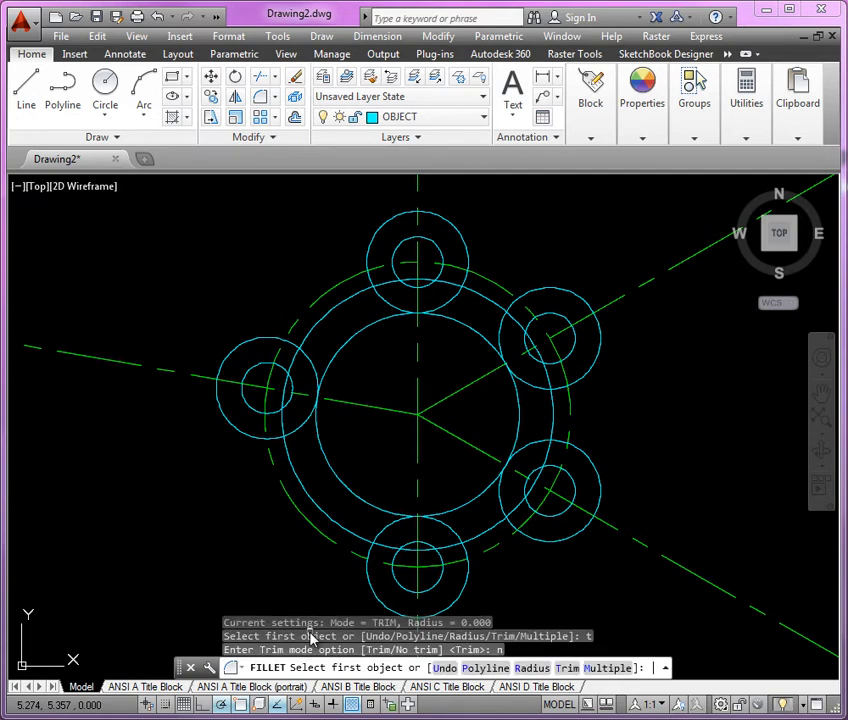
{"action": "type", "text": "r"}
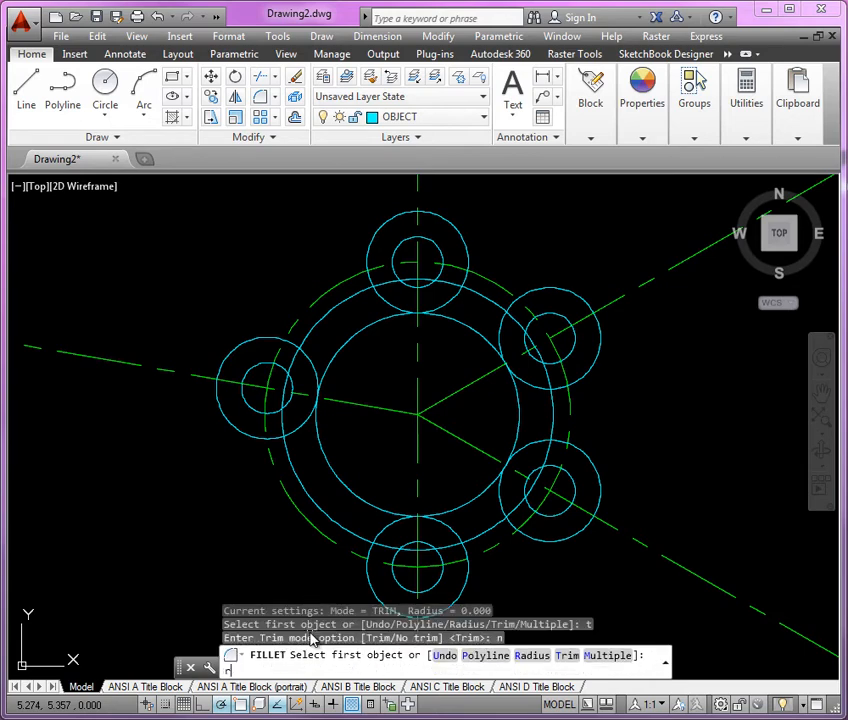
{"action": "key", "text": "Return"}
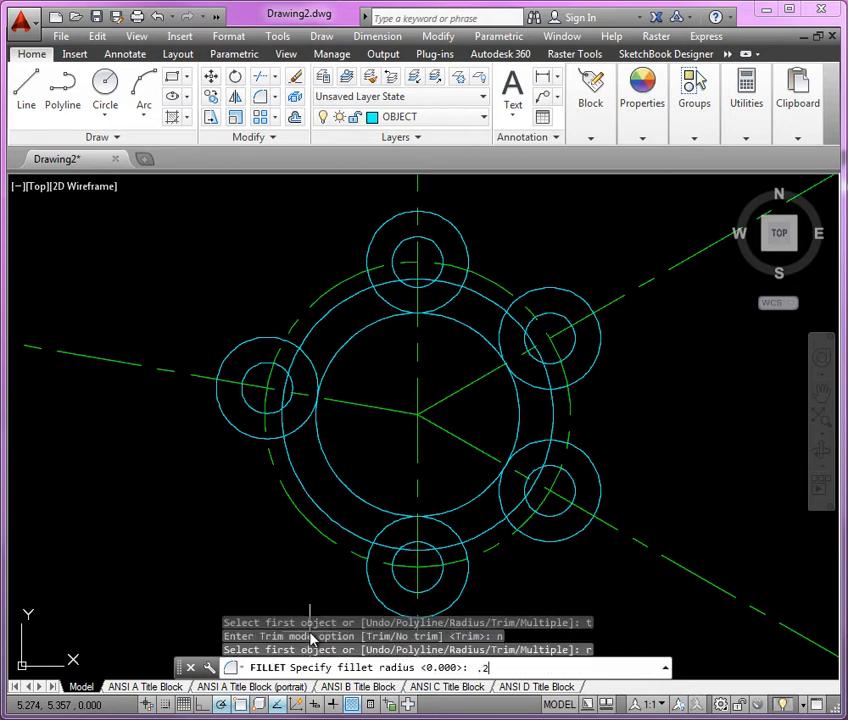
{"action": "type", "text": ".250"}
{"action": "key", "text": "Return"}
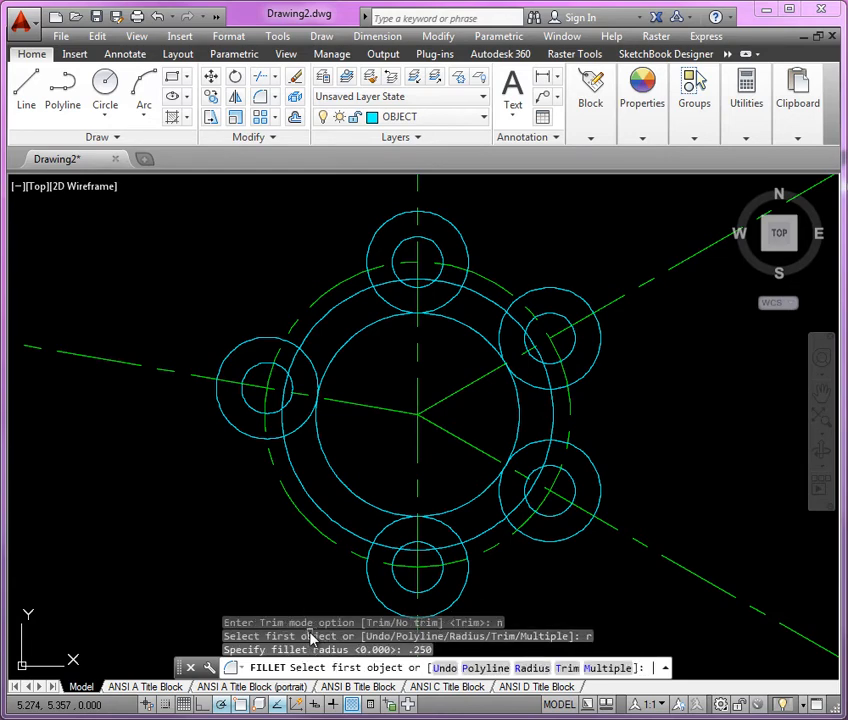
{"action": "type", "text": "m"}
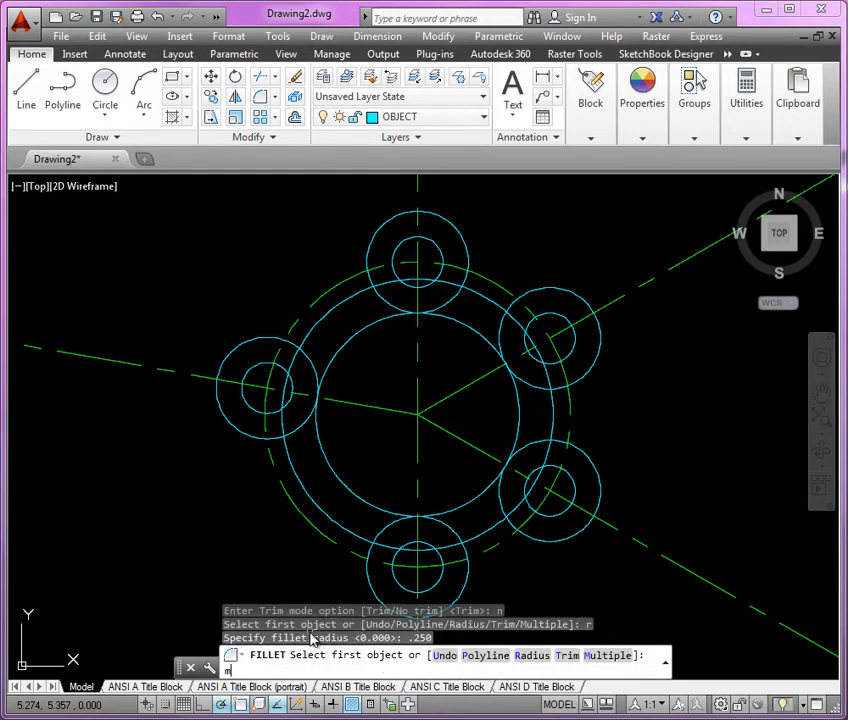
{"action": "key", "text": "Return"}
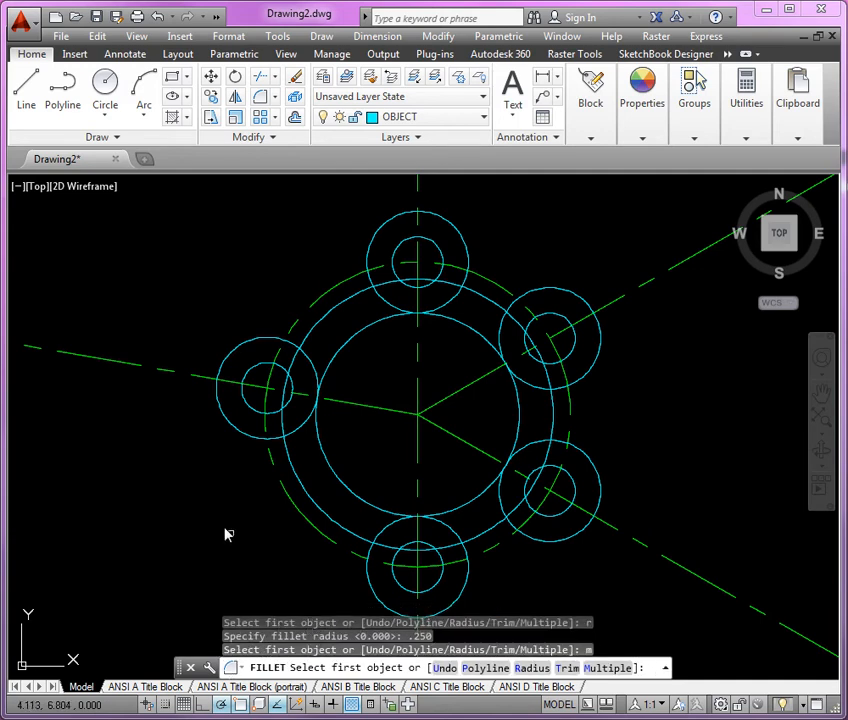
Fillet both outer junctions between the left hole's outer circle and the larger body circle.
{"action": "scroll", "coordinate": [290, 335], "scroll_direction": "up", "scroll_amount": 3}
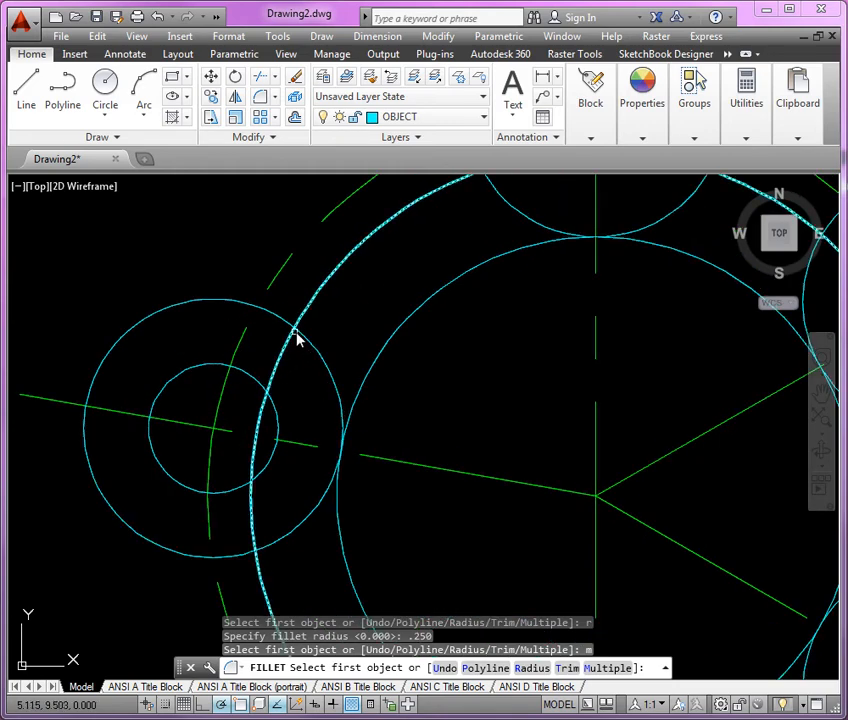
{"action": "left_click", "coordinate": [284, 327]}
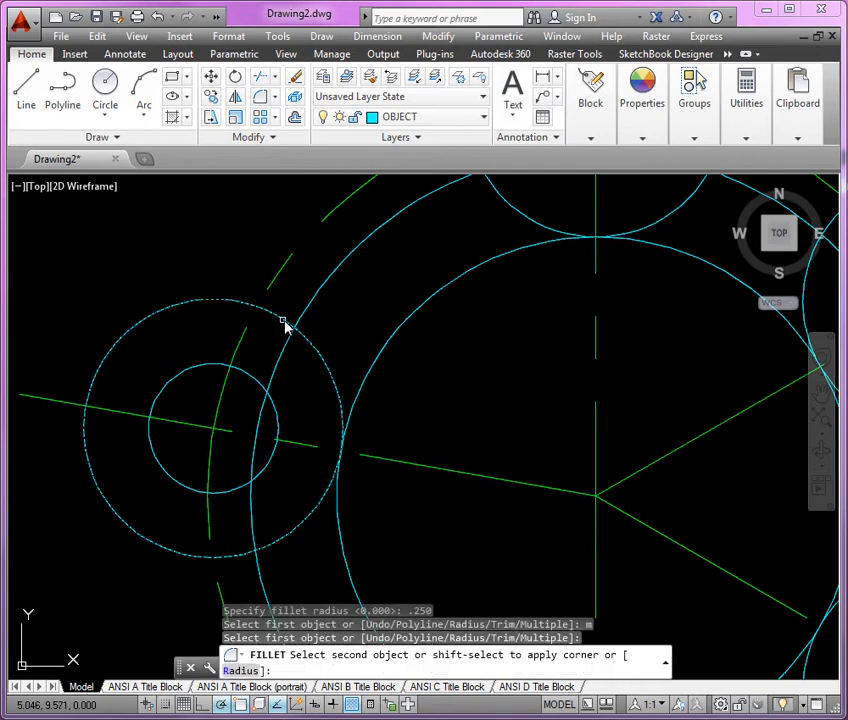
{"action": "left_click", "coordinate": [305, 315]}
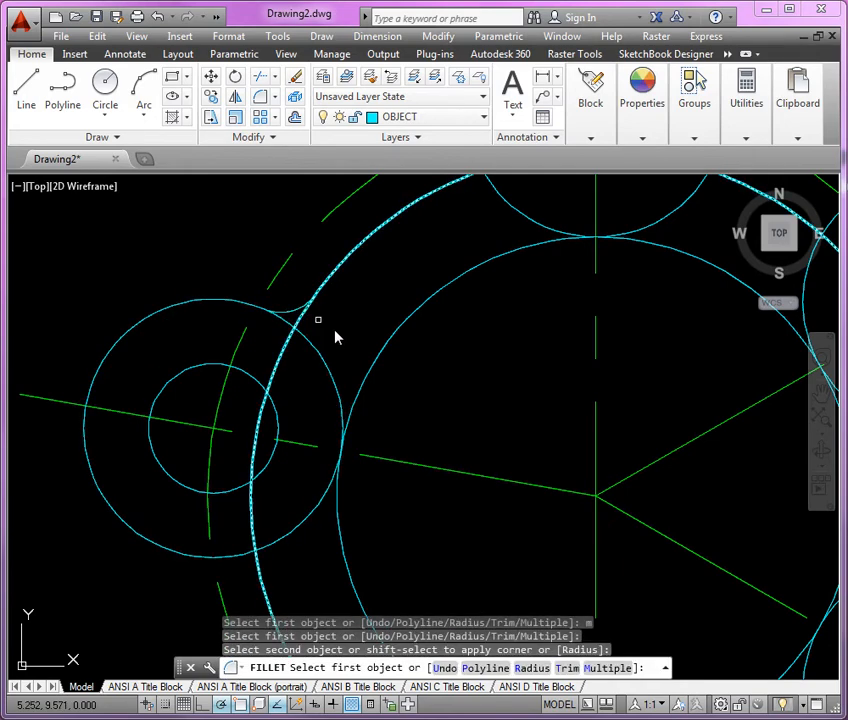
{"action": "scroll", "coordinate": [290, 454], "scroll_direction": "down", "scroll_amount": 2}
{"action": "left_click", "coordinate": [284, 458]}
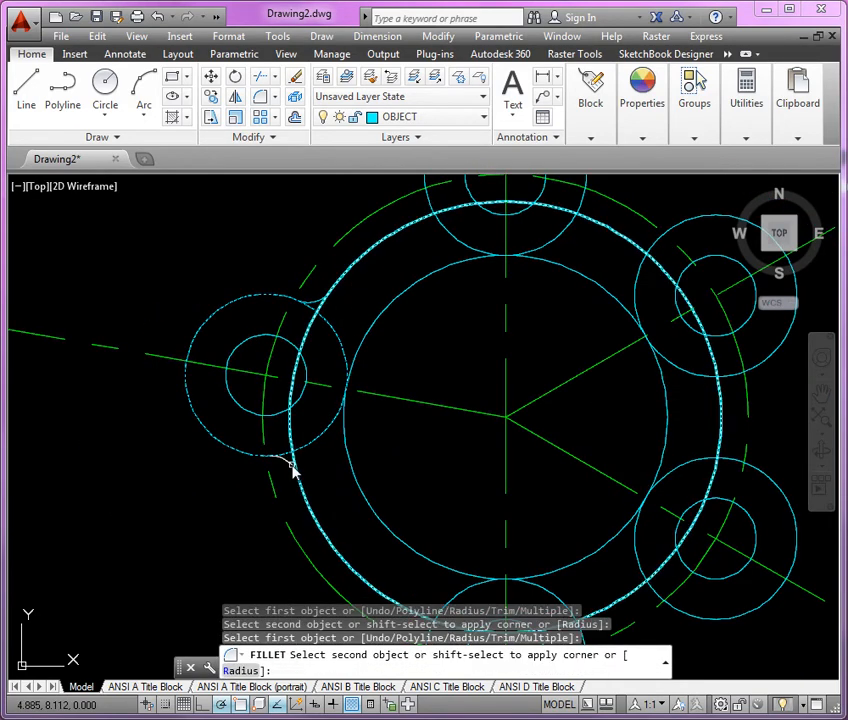
{"action": "left_click", "coordinate": [312, 507]}
Fillet both outer junctions between the bottom hole's outer circle and the larger body circle.
{"action": "scroll", "coordinate": [265, 293], "scroll_direction": "down", "scroll_amount": 4}
{"action": "scroll", "coordinate": [345, 470], "scroll_direction": "up", "scroll_amount": 4}
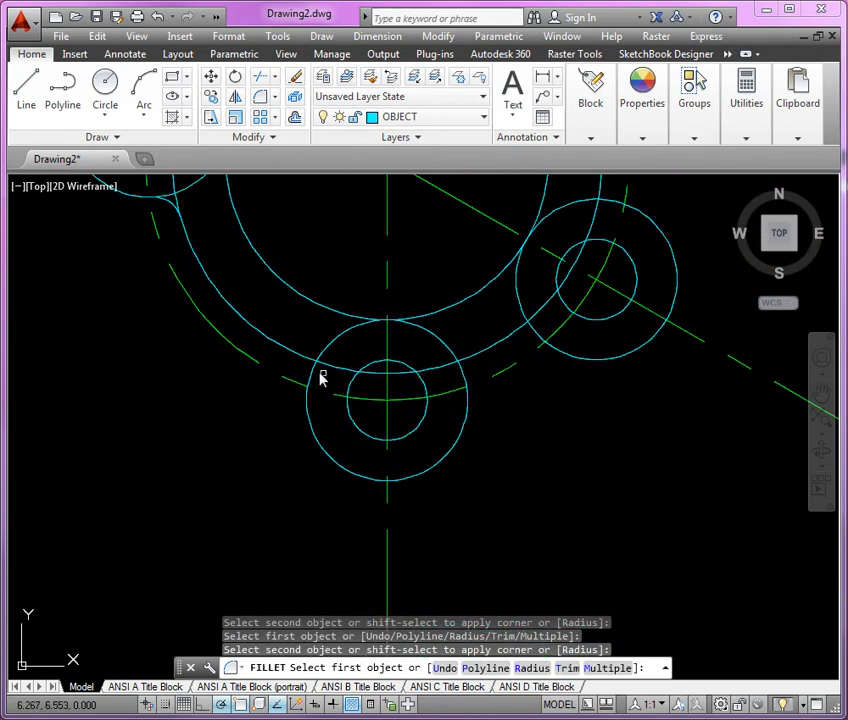
{"action": "left_click", "coordinate": [309, 382]}
{"action": "left_click", "coordinate": [305, 363]}
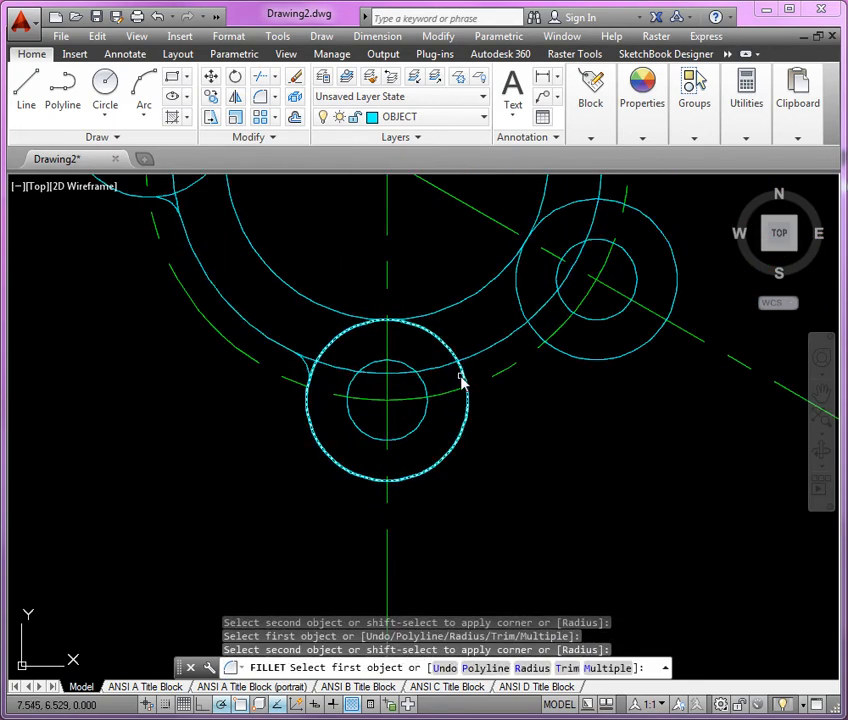
{"action": "left_click", "coordinate": [462, 378]}
{"action": "left_click", "coordinate": [466, 363]}
Fillet both outer junctions between the lower-right hole's outer circle and the larger body circle.
{"action": "scroll", "coordinate": [473, 366], "scroll_direction": "down", "scroll_amount": 2}
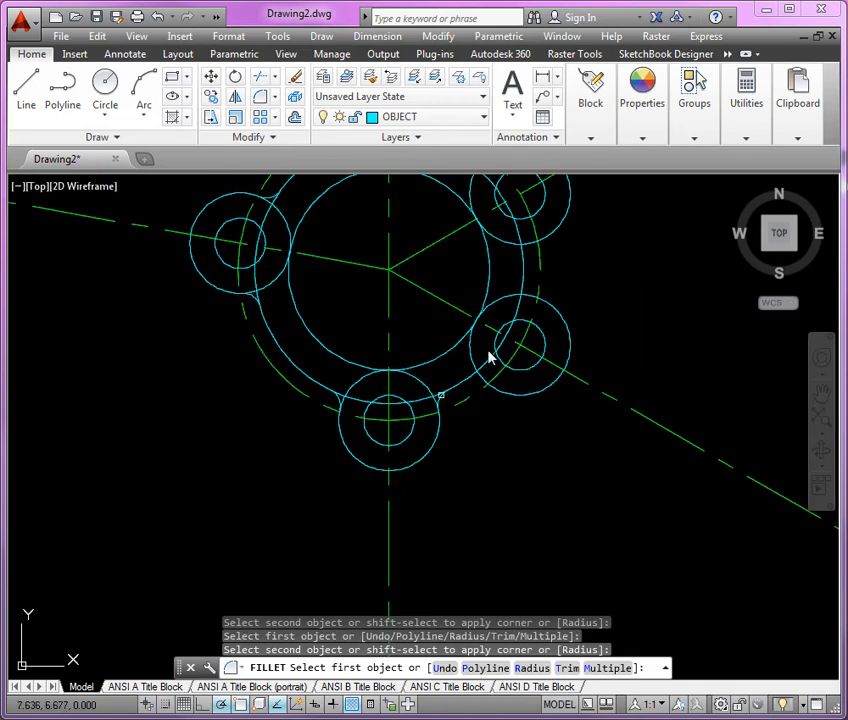
{"action": "scroll", "coordinate": [549, 284], "scroll_direction": "up", "scroll_amount": 2}
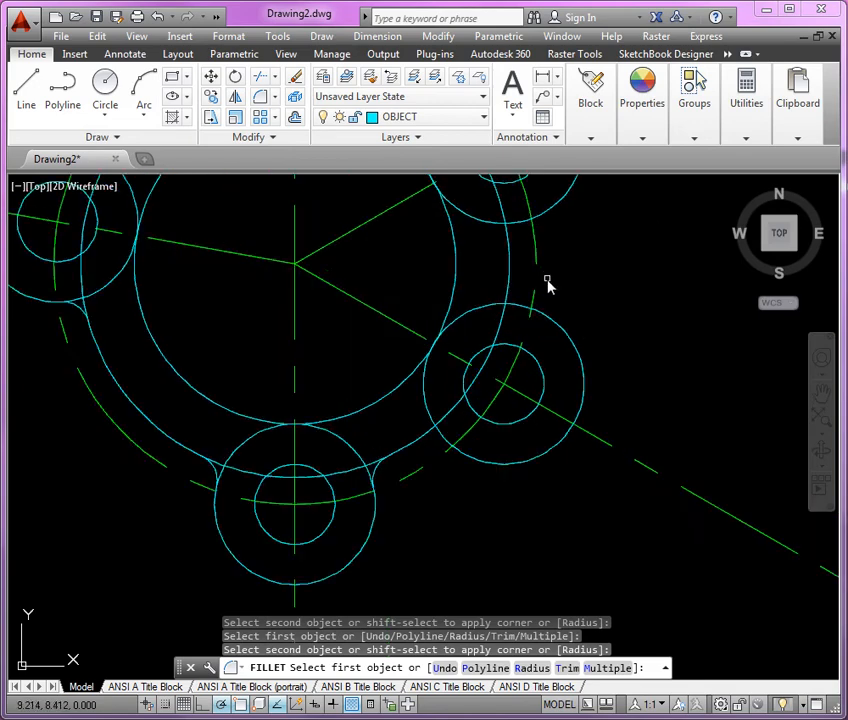
{"action": "left_click", "coordinate": [435, 438]}
{"action": "left_click", "coordinate": [446, 438]}
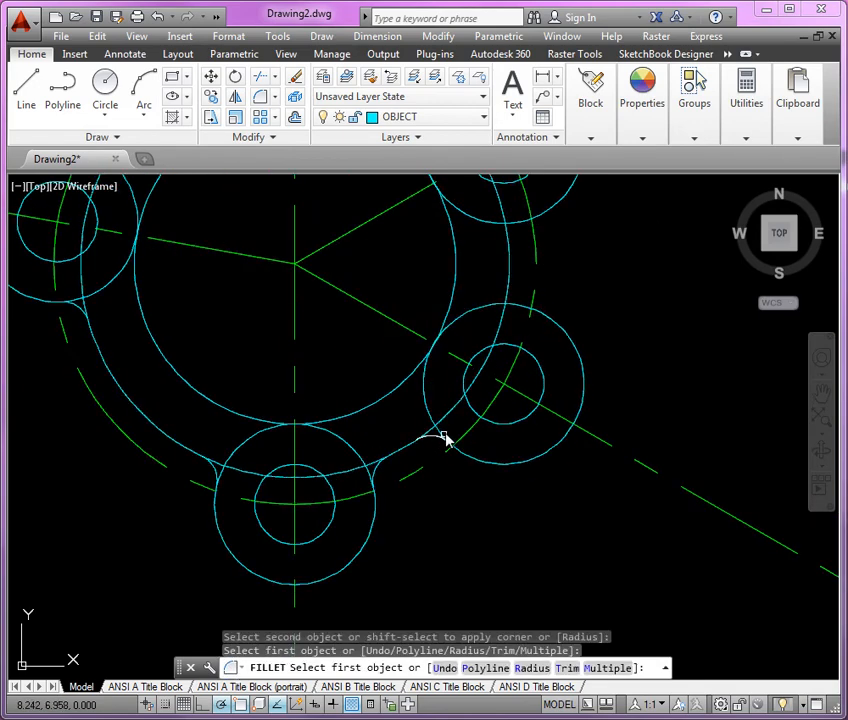
{"action": "left_click", "coordinate": [521, 306]}
{"action": "left_click", "coordinate": [509, 292]}
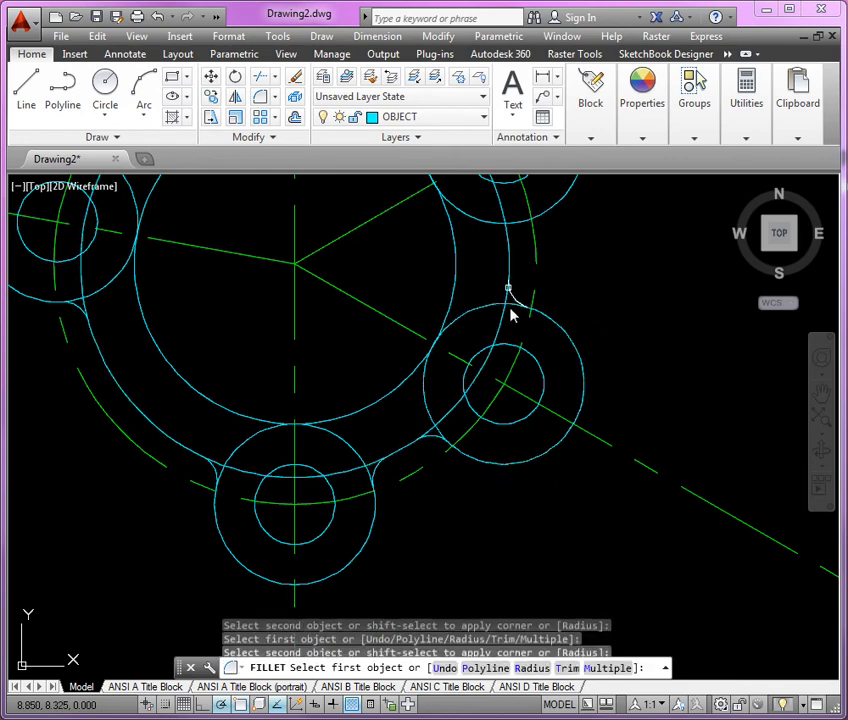
Fillet both outer junctions between the upper-right hole's outer circle and the larger body circle.
{"action": "scroll", "coordinate": [492, 479], "scroll_direction": "down", "scroll_amount": 4}
{"action": "scroll", "coordinate": [500, 370], "scroll_direction": "up", "scroll_amount": 4}
{"action": "scroll", "coordinate": [498, 378], "scroll_direction": "up", "scroll_amount": 2}
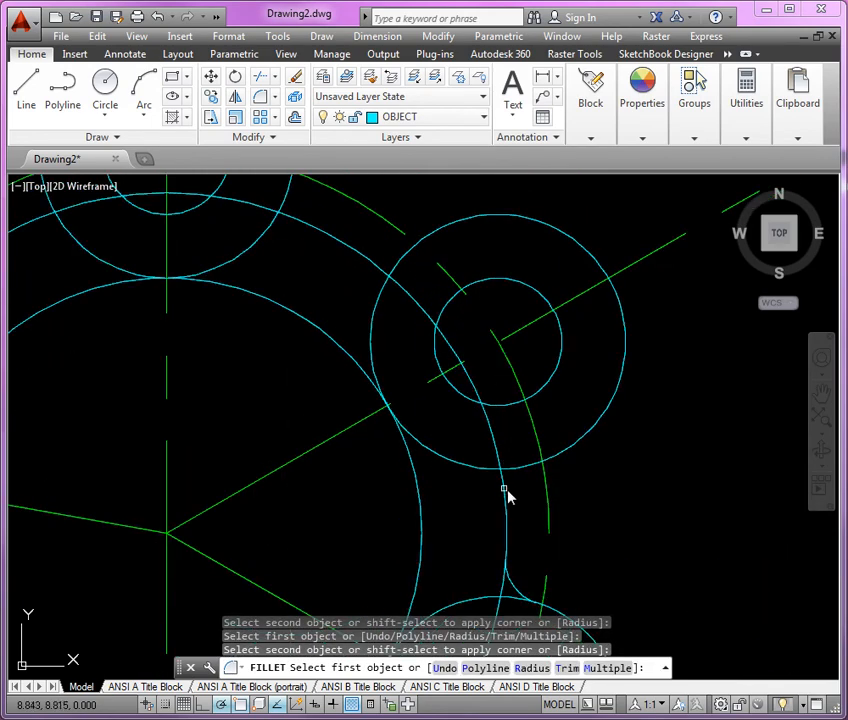
{"action": "left_click", "coordinate": [519, 469]}
{"action": "left_click", "coordinate": [504, 486]}
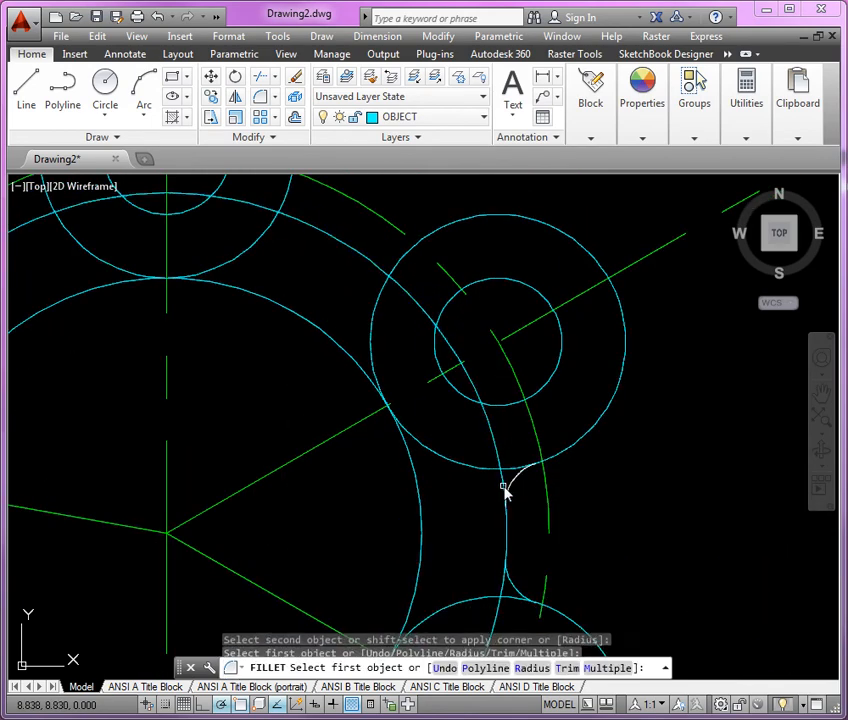
{"action": "left_click", "coordinate": [399, 270]}
{"action": "left_click", "coordinate": [380, 278]}
Fillet both outer junctions between the top hole's outer circle and the larger body circle, and finish the Fillet command.
{"action": "scroll", "coordinate": [541, 325], "scroll_direction": "down", "scroll_amount": 4}
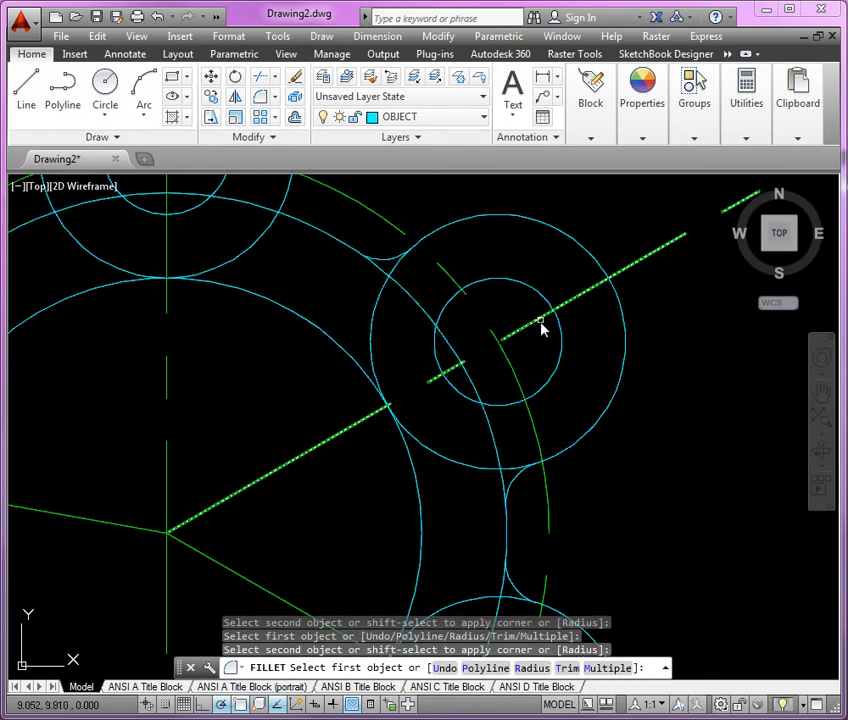
{"action": "scroll", "coordinate": [418, 293], "scroll_direction": "up", "scroll_amount": 4}
{"action": "left_click", "coordinate": [422, 275]}
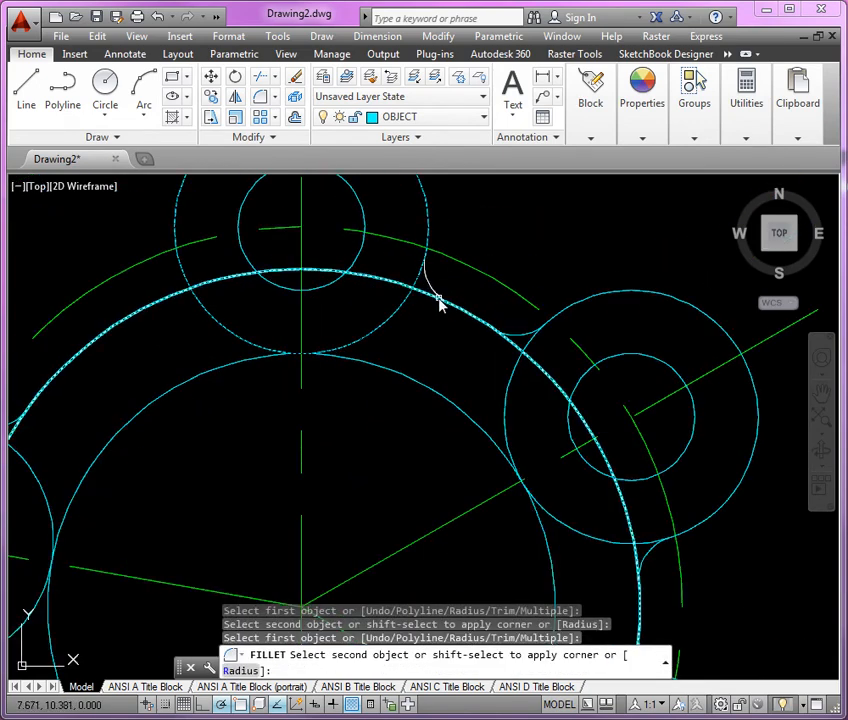
{"action": "left_click", "coordinate": [449, 303]}
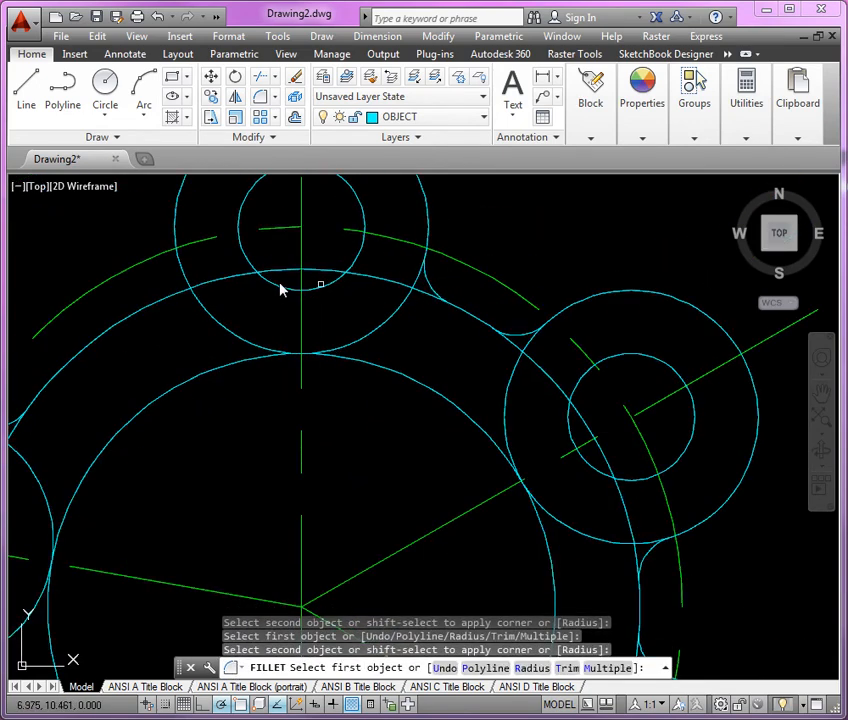
{"action": "left_click", "coordinate": [181, 281]}
{"action": "left_click", "coordinate": [173, 297]}
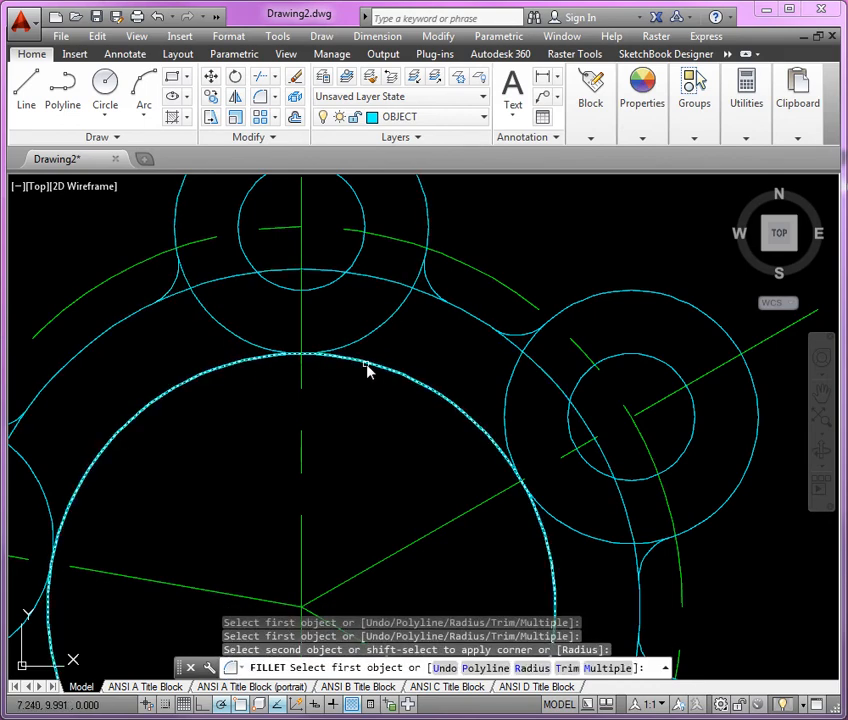
{"action": "scroll", "coordinate": [367, 369], "scroll_direction": "down", "scroll_amount": 4}
{"action": "middle_click_drag", "start_coordinate": [403, 275], "coordinate": [393, 323]}
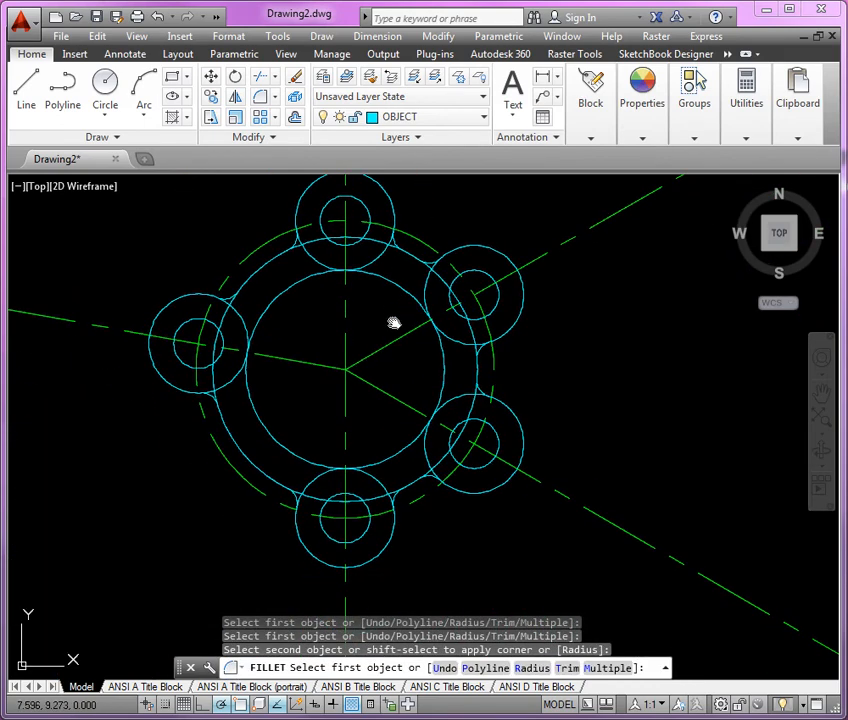
{"action": "key", "text": "Return"}
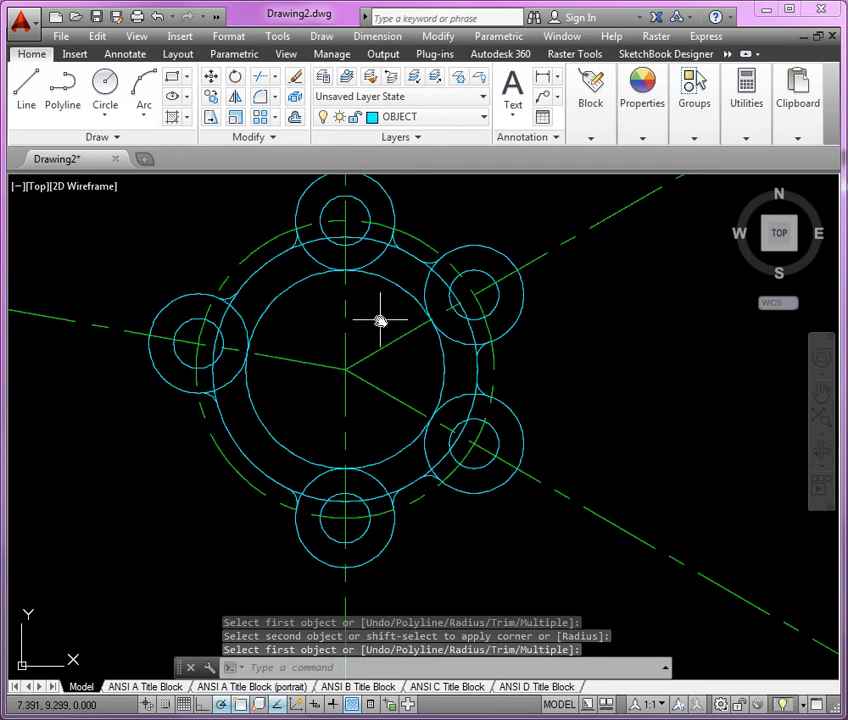
Start the Trim command and select the two fillet arcs beside the left hole as cutting edges.
{"action": "left_click", "coordinate": [262, 77]}
{"action": "scroll", "coordinate": [256, 266], "scroll_direction": "up", "scroll_amount": 3}
{"action": "left_click", "coordinate": [181, 350]}
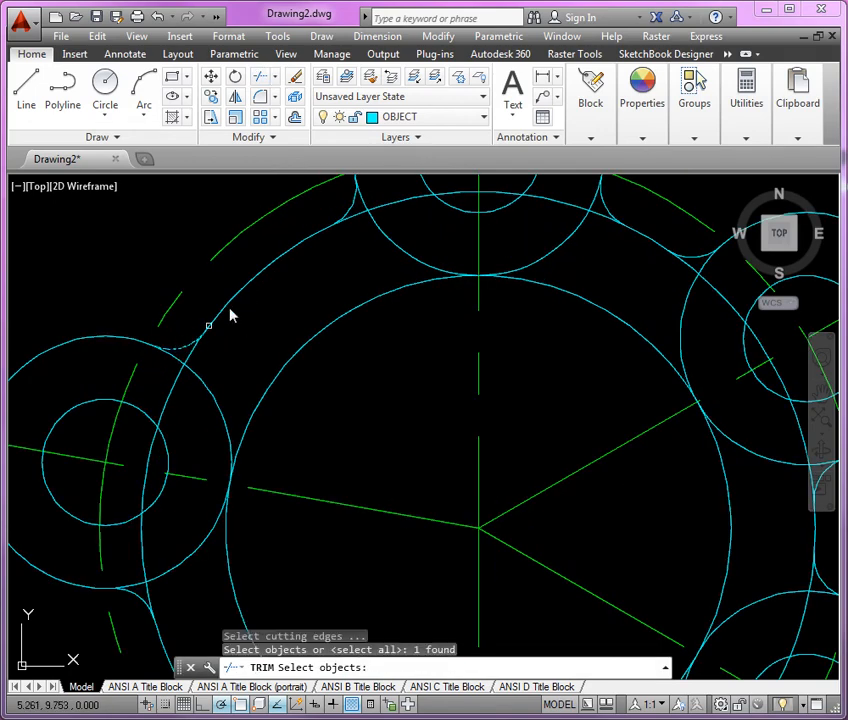
{"action": "scroll", "coordinate": [195, 465], "scroll_direction": "down", "scroll_amount": 2}
{"action": "left_click", "coordinate": [185, 489]}
Add the fillet arcs beside the bottom and lower-right holes to the Trim cutting edges.
{"action": "middle_click_drag", "start_coordinate": [256, 443], "coordinate": [260, 256]}
{"action": "scroll", "coordinate": [386, 483], "scroll_direction": "up", "scroll_amount": 4}
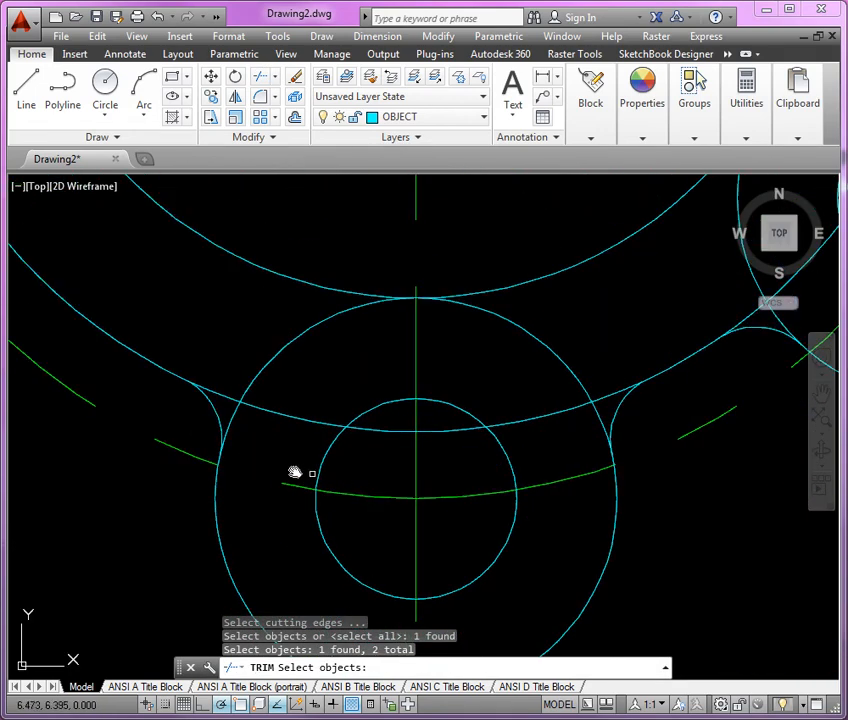
{"action": "left_click", "coordinate": [212, 410]}
{"action": "left_click", "coordinate": [616, 420]}
{"action": "mouse_move", "coordinate": [625, 432]}
{"action": "middle_mouse_down"}
{"action": "mouse_move", "coordinate": [360, 502]}
{"action": "mouse_move", "coordinate": [159, 630]}
{"action": "middle_mouse_up"}
{"action": "left_click", "coordinate": [285, 522]}
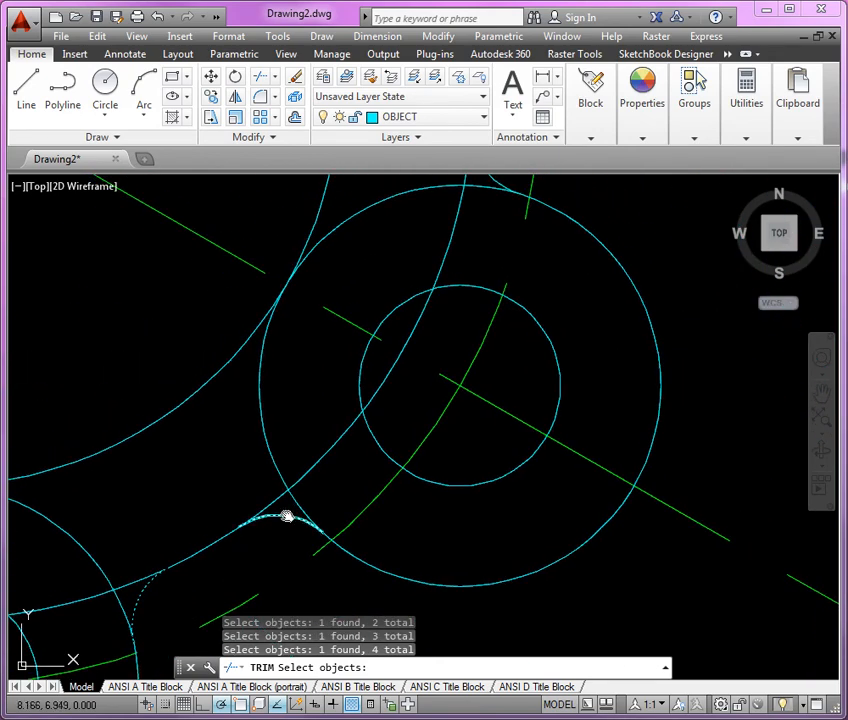
{"action": "middle_click_drag", "start_coordinate": [530, 253], "coordinate": [491, 472]}
{"action": "left_click", "coordinate": [449, 420]}
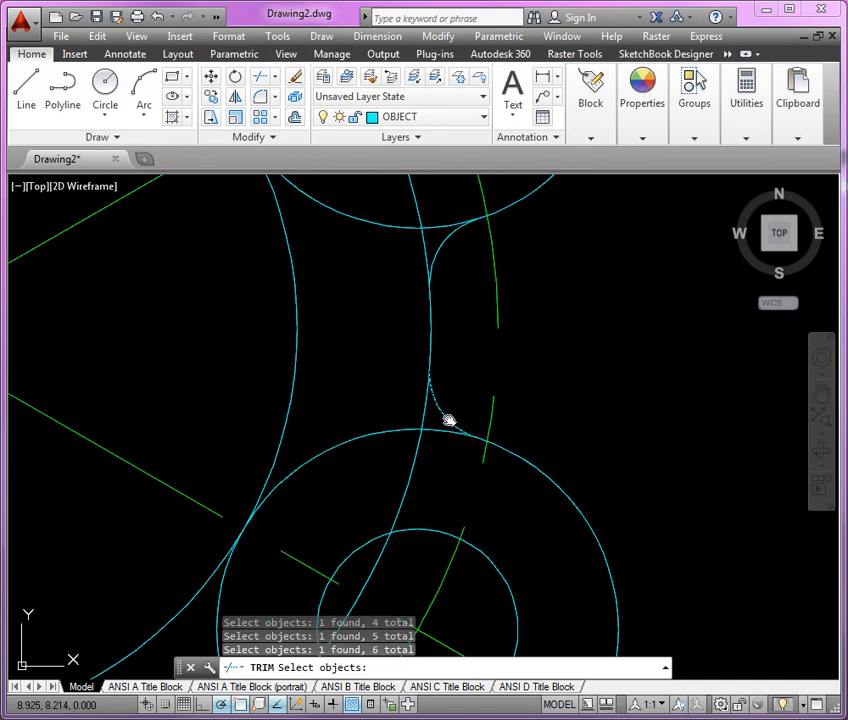
Add the fillet arcs beside the upper-right and top holes to the Trim cutting edges and accept the selection.
{"action": "left_click", "coordinate": [441, 248]}
{"action": "scroll", "coordinate": [634, 469], "scroll_direction": "down", "scroll_amount": 5}
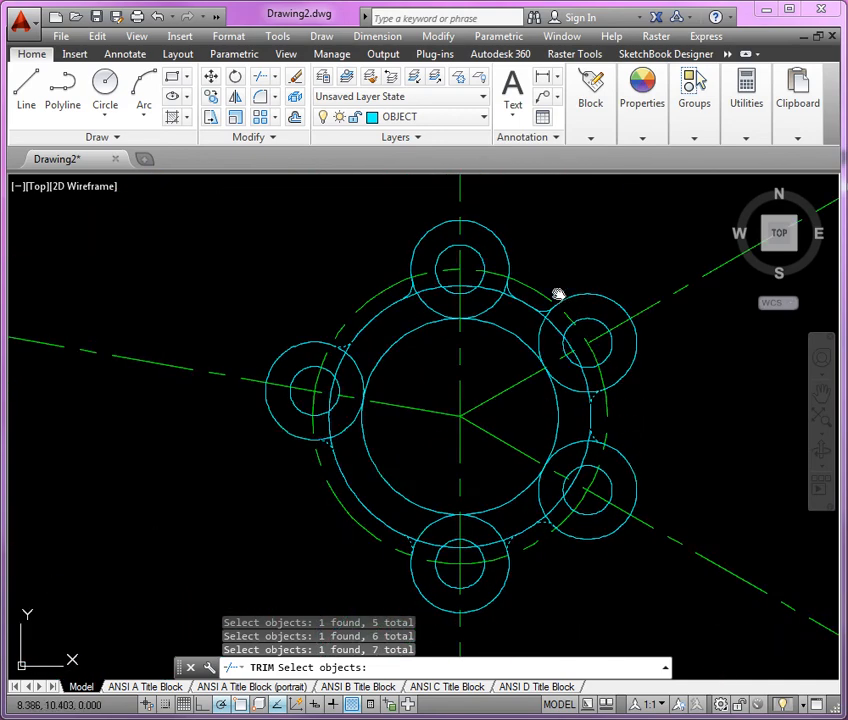
{"action": "scroll", "coordinate": [558, 293], "scroll_direction": "up", "scroll_amount": 5}
{"action": "left_click", "coordinate": [506, 366]}
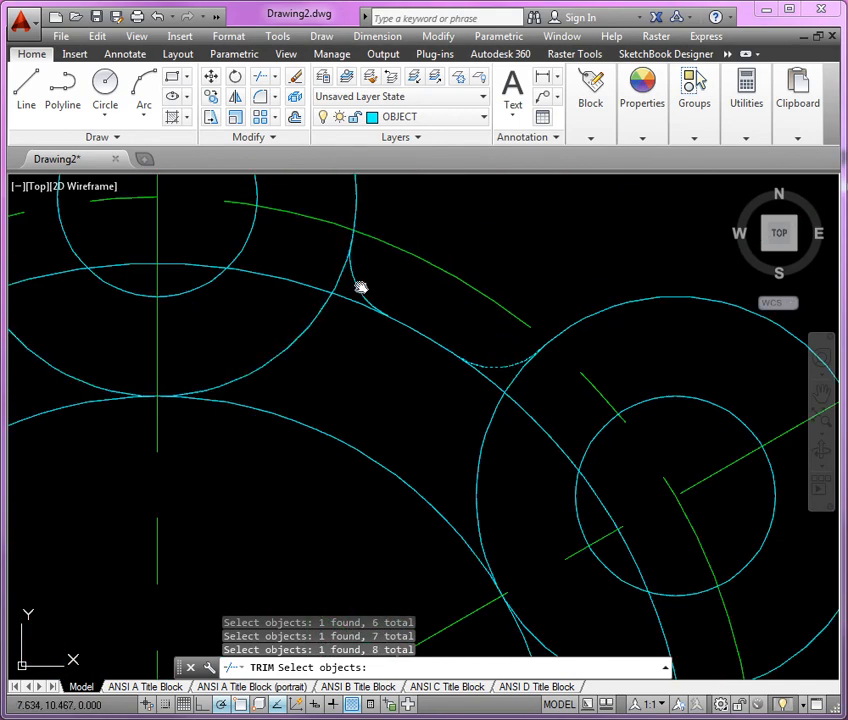
{"action": "left_click", "coordinate": [363, 288]}
{"action": "scroll", "coordinate": [527, 226], "scroll_direction": "down", "scroll_amount": 3}
{"action": "scroll", "coordinate": [520, 235], "scroll_direction": "down", "scroll_amount": 2}
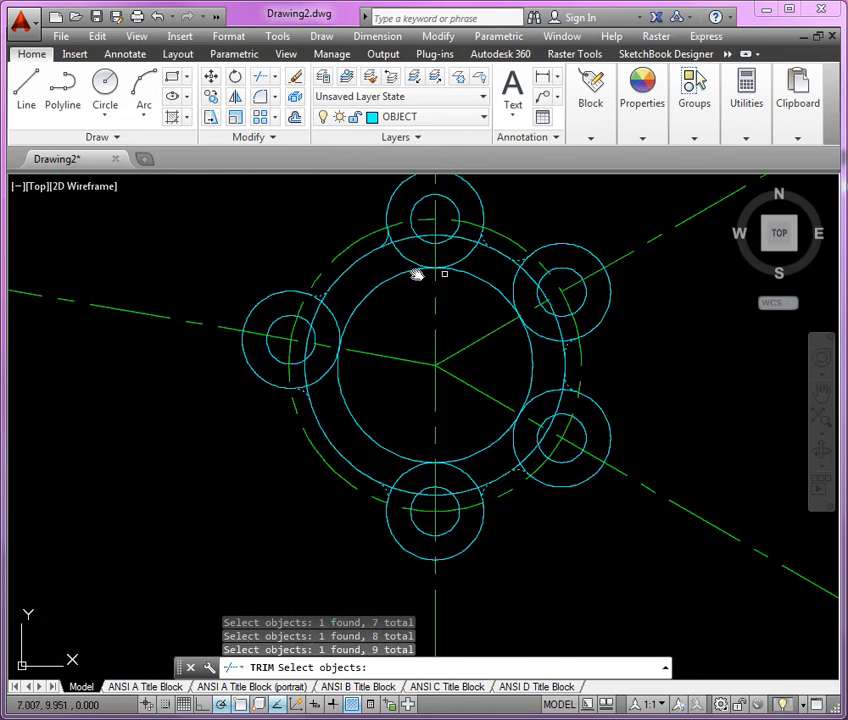
{"action": "scroll", "coordinate": [392, 246], "scroll_direction": "up", "scroll_amount": 5}
{"action": "left_click", "coordinate": [355, 230]}
{"action": "scroll", "coordinate": [440, 300], "scroll_direction": "down", "scroll_amount": 4}
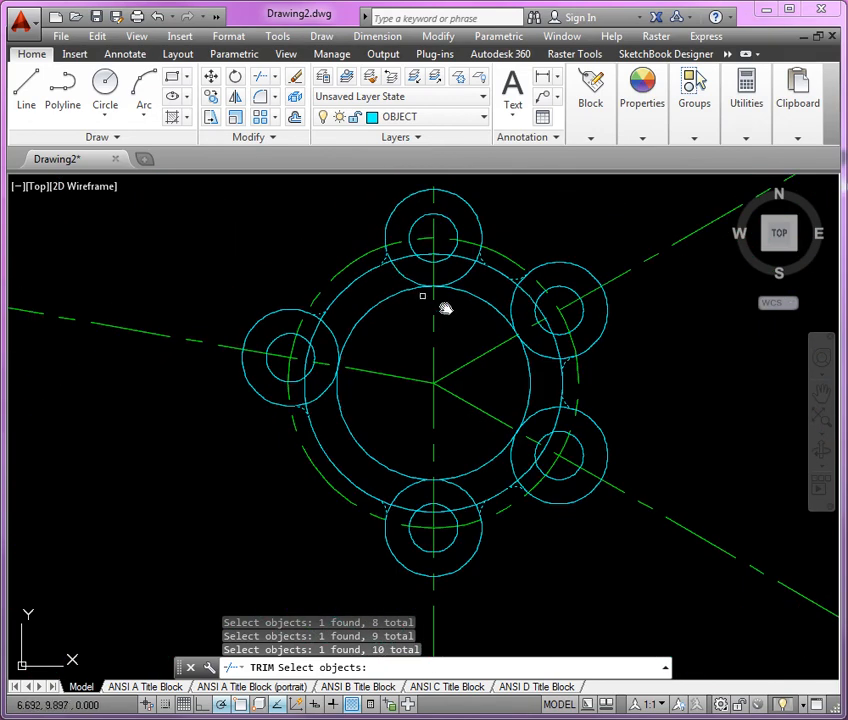
{"action": "middle_click_drag", "start_coordinate": [447, 311], "coordinate": [447, 331]}
{"action": "key", "text": "Return"}
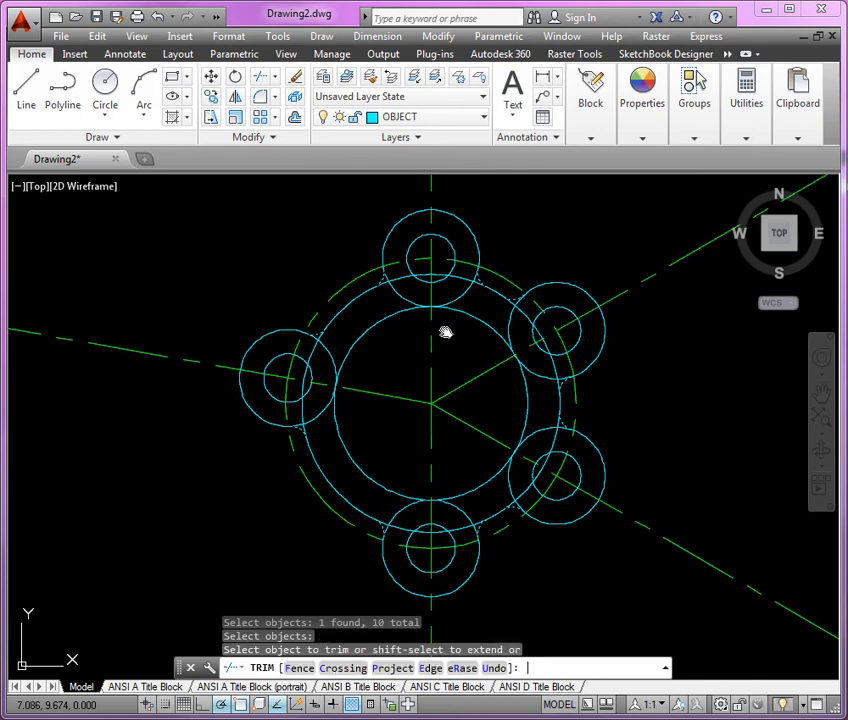
Trim the boss and body circle segments lying between the fillet arcs at the left and bottom holes.
{"action": "scroll", "coordinate": [322, 404], "scroll_direction": "up", "scroll_amount": 5}
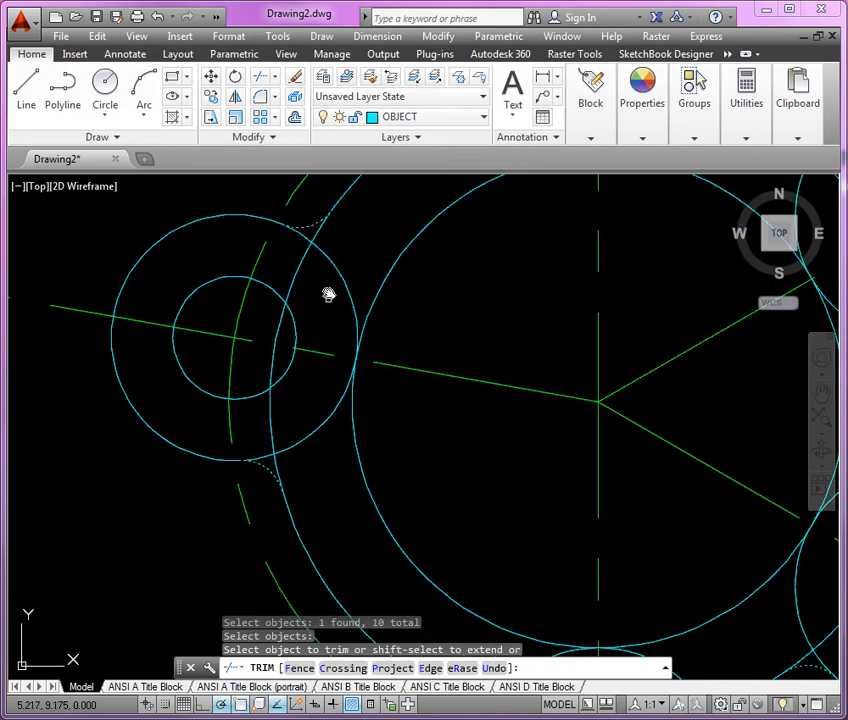
{"action": "left_click", "coordinate": [337, 268]}
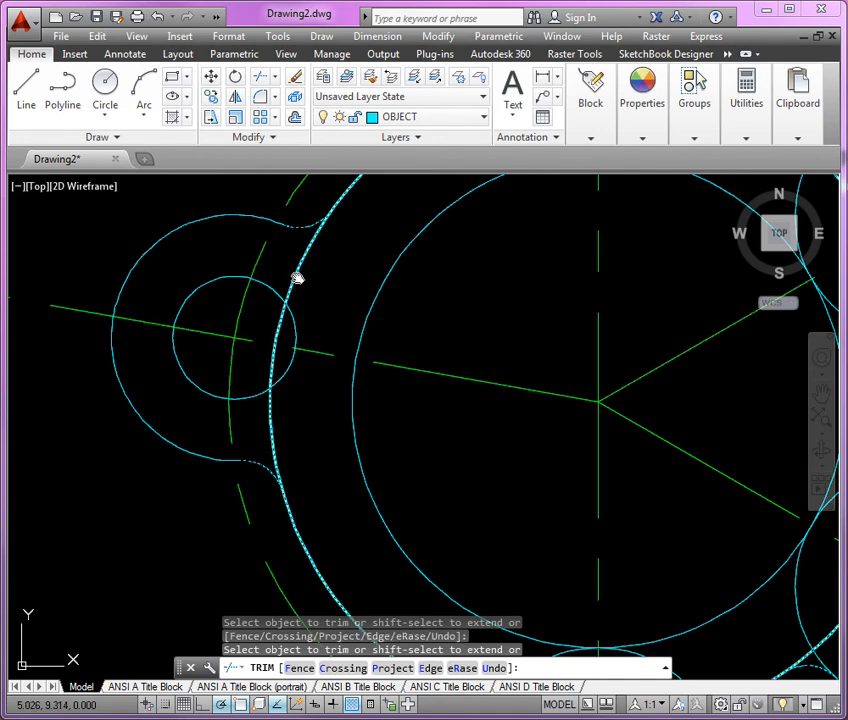
{"action": "scroll", "coordinate": [245, 250], "scroll_direction": "down", "scroll_amount": 4}
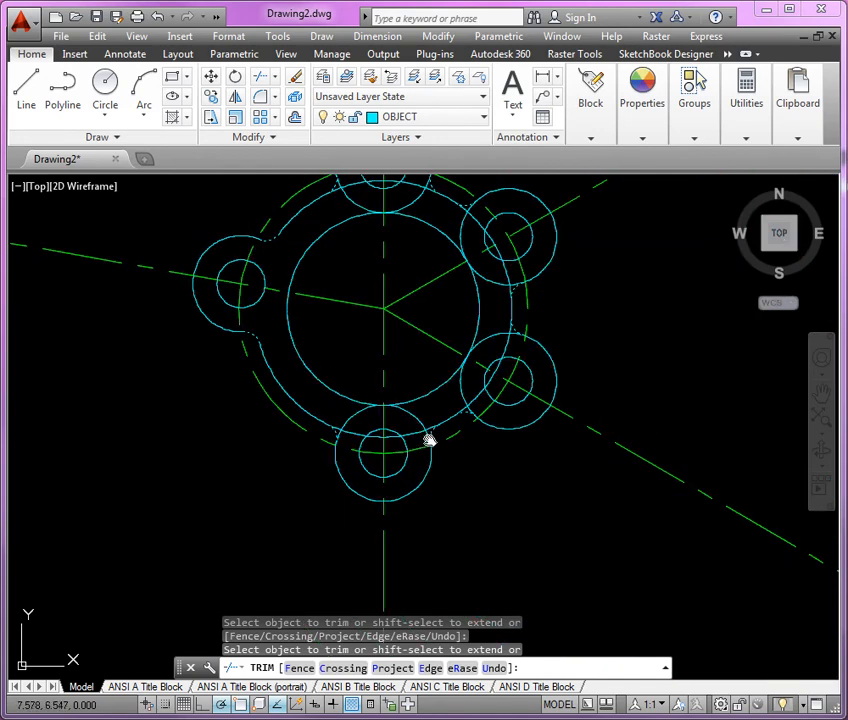
{"action": "scroll", "coordinate": [428, 440], "scroll_direction": "up", "scroll_amount": 2}
{"action": "left_click", "coordinate": [405, 403]}
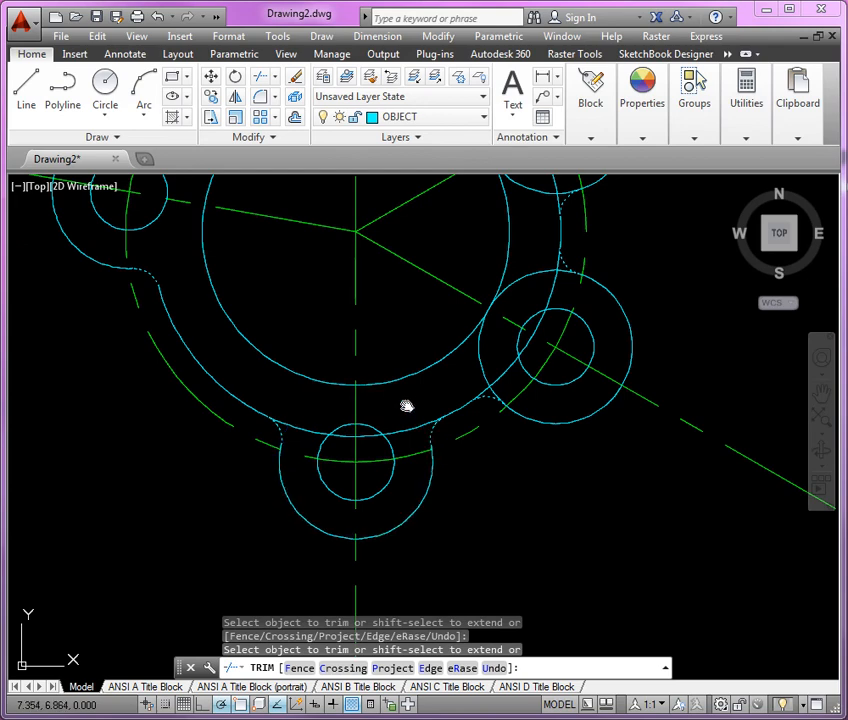
{"action": "left_click", "coordinate": [404, 433]}
Trim the overlapping boss and body circle segments at the lower-right, upper-right and top holes, and finish the Trim command.
{"action": "middle_click_drag", "start_coordinate": [403, 433], "coordinate": [257, 526]}
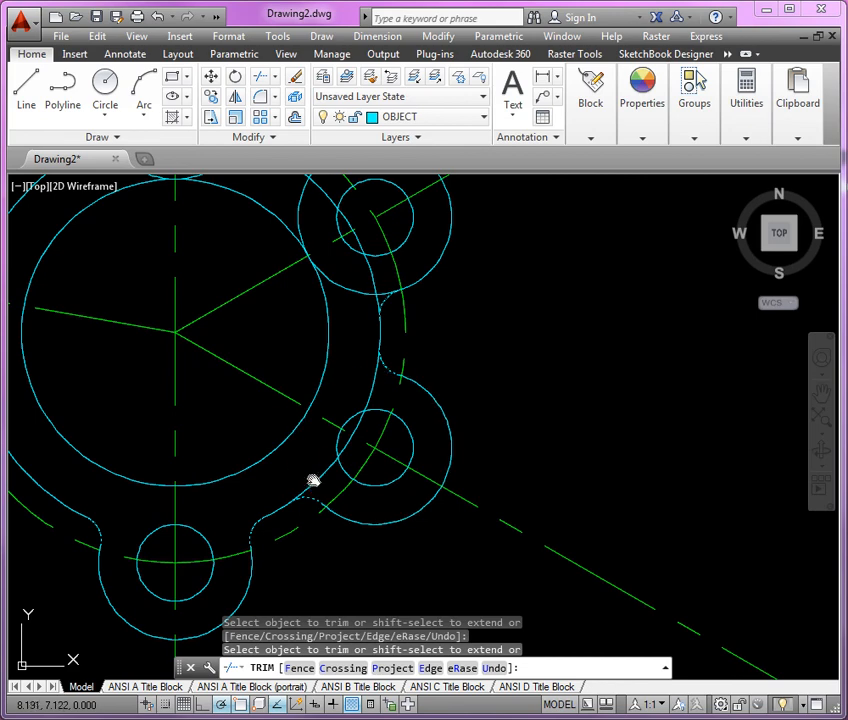
{"action": "mouse_move", "coordinate": [354, 288]}
{"action": "middle_mouse_down"}
{"action": "mouse_move", "coordinate": [388, 500]}
{"action": "mouse_move", "coordinate": [398, 483]}
{"action": "middle_mouse_up"}
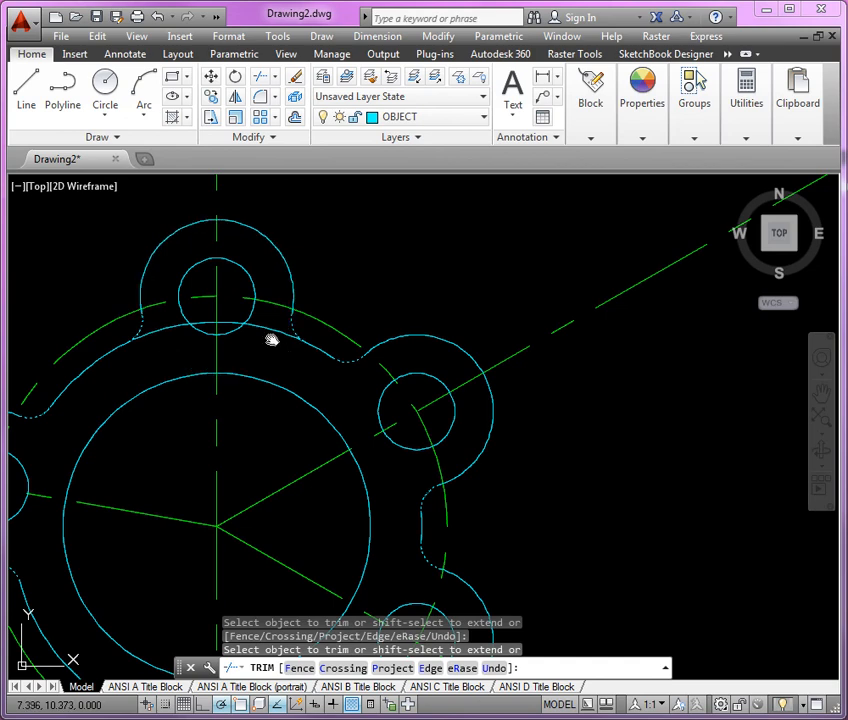
{"action": "scroll", "coordinate": [434, 250], "scroll_direction": "down", "scroll_amount": 3}
{"action": "scroll", "coordinate": [434, 250], "scroll_direction": "down", "scroll_amount": 2}
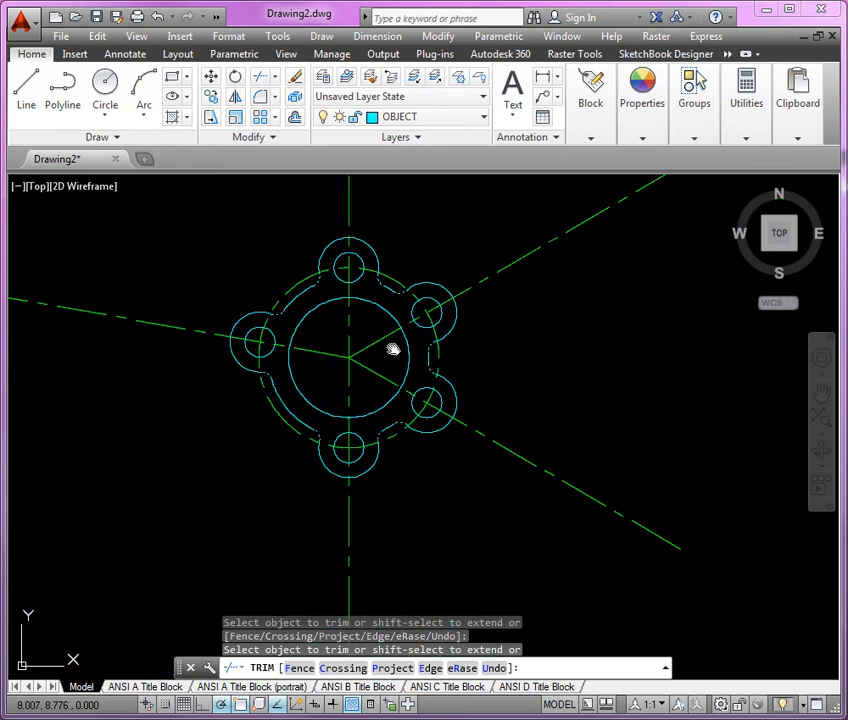
{"action": "middle_click_drag", "start_coordinate": [392, 348], "coordinate": [411, 337]}
{"action": "scroll", "coordinate": [394, 318], "scroll_direction": "up", "scroll_amount": 2}
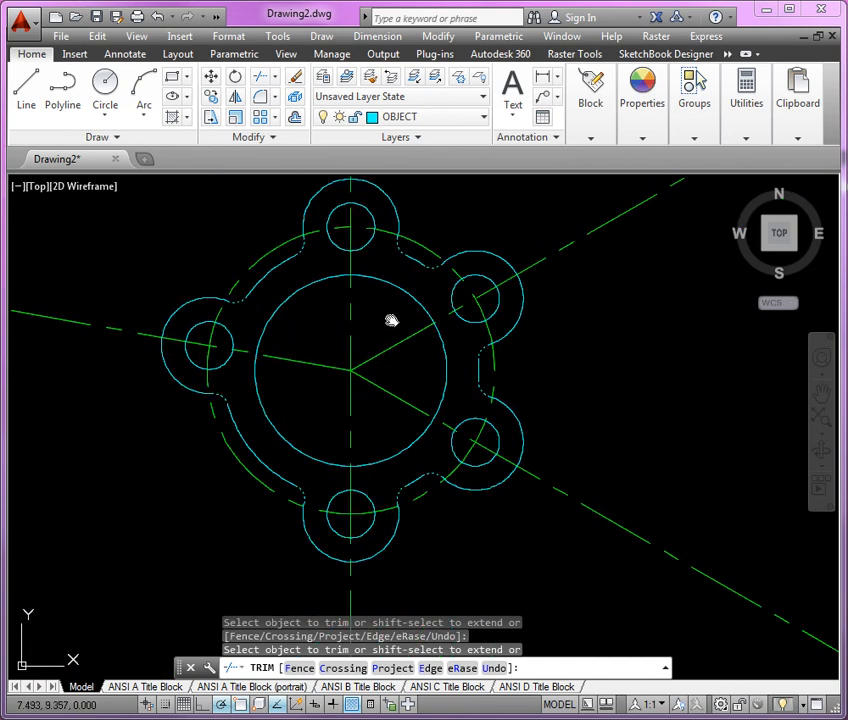
{"action": "key", "text": "Return"}
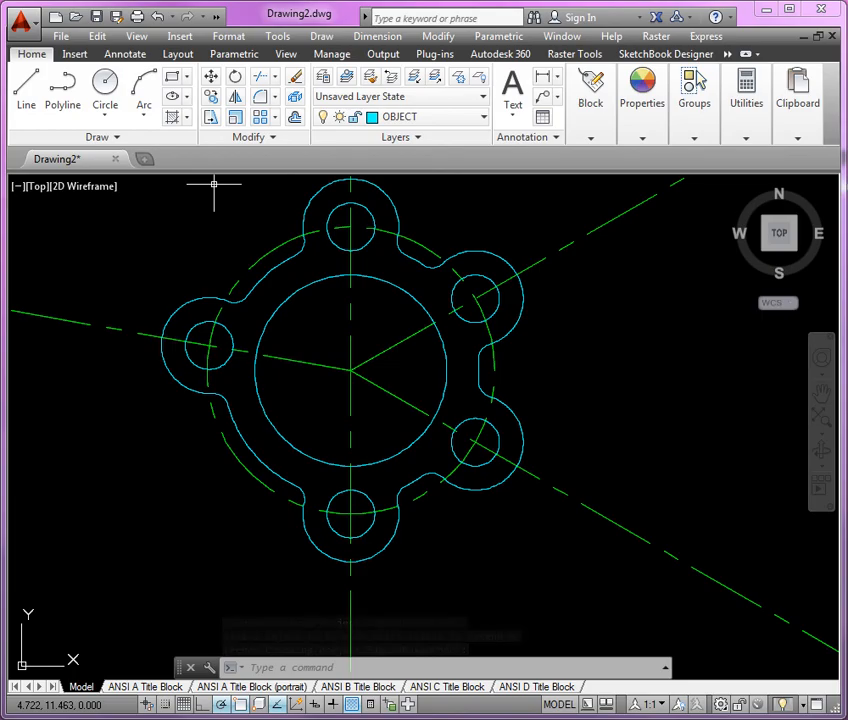
{"action": "left_click_drag", "start_coordinate": [2, 53], "coordinate": [461, 53]}
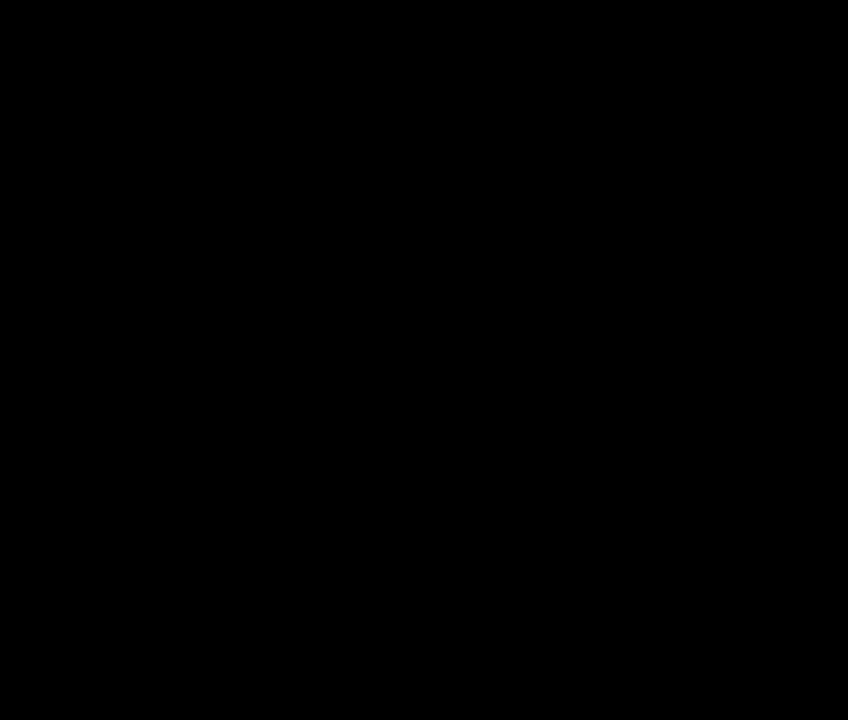